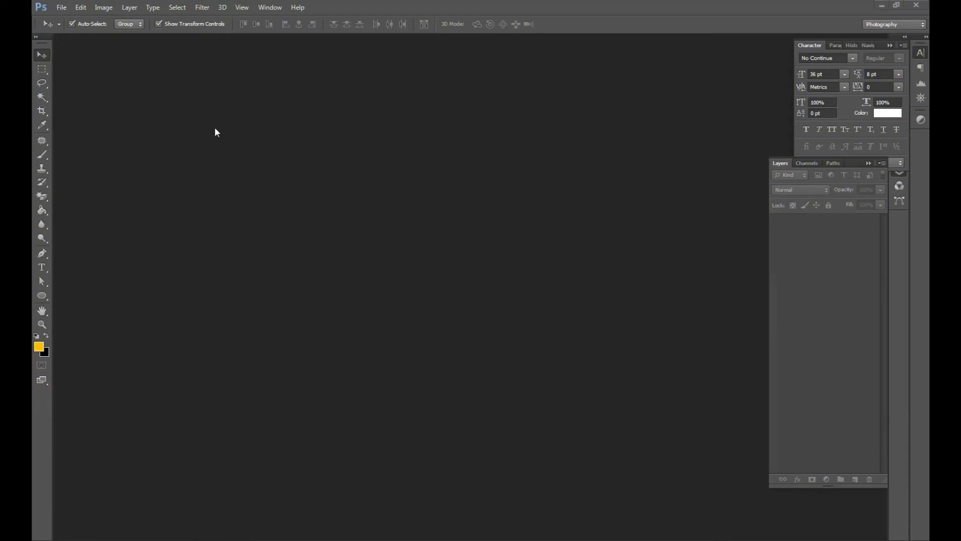
# Open the café photo DSCF6409.JPG from the Desktop
pyautogui.click(61, 7)
pyautogui.click(70, 28)
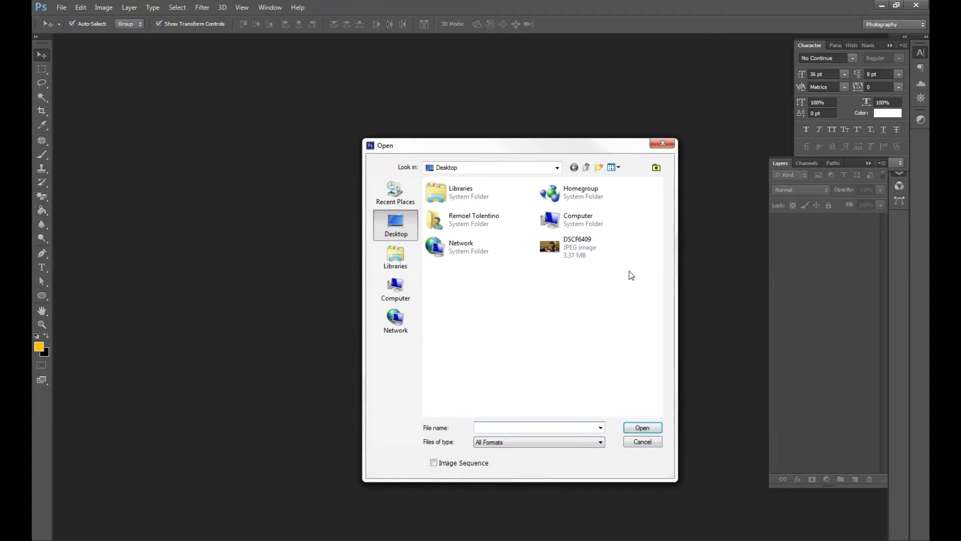
pyautogui.doubleClick(591, 248)
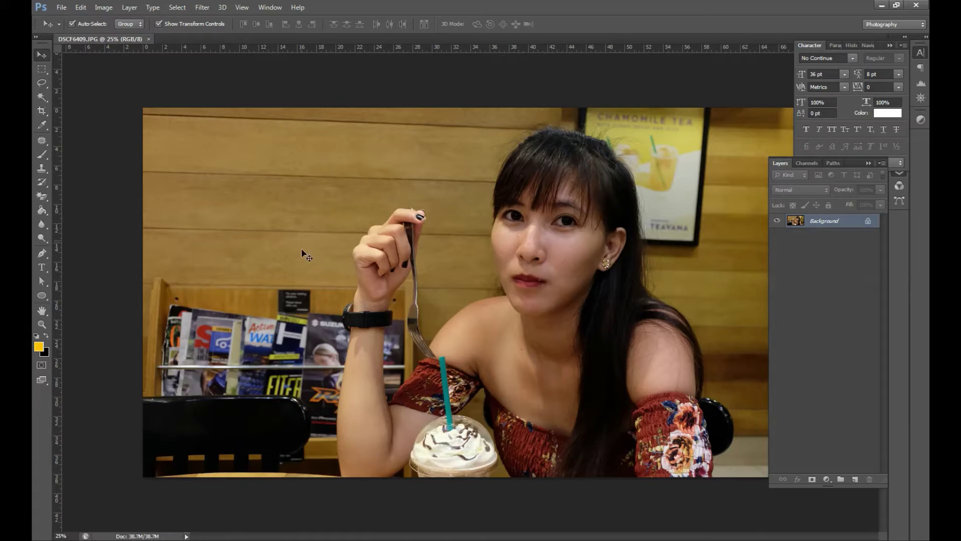
# Magic-erase the wooden wall, the yellow poster area and the wall strips around her
pyautogui.click(48, 199)
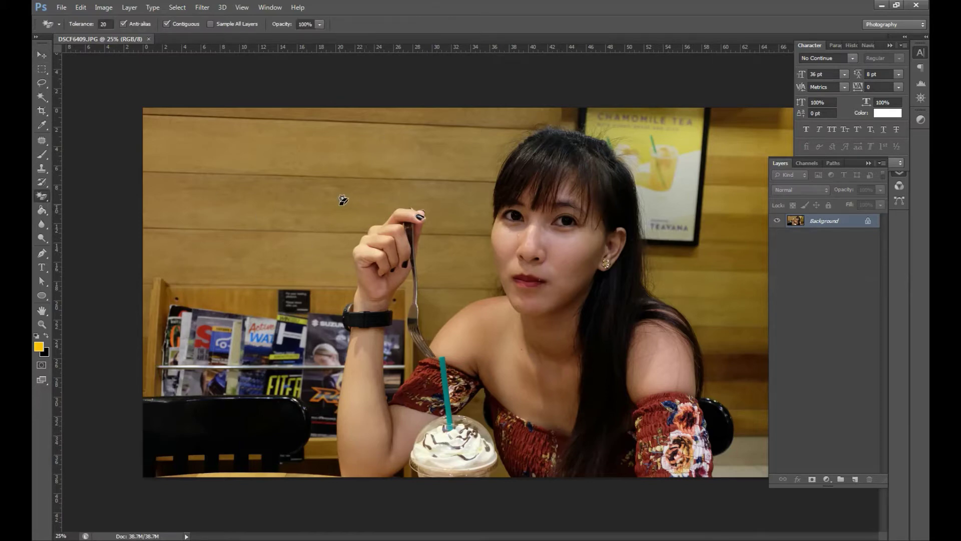
pyautogui.click(297, 196)
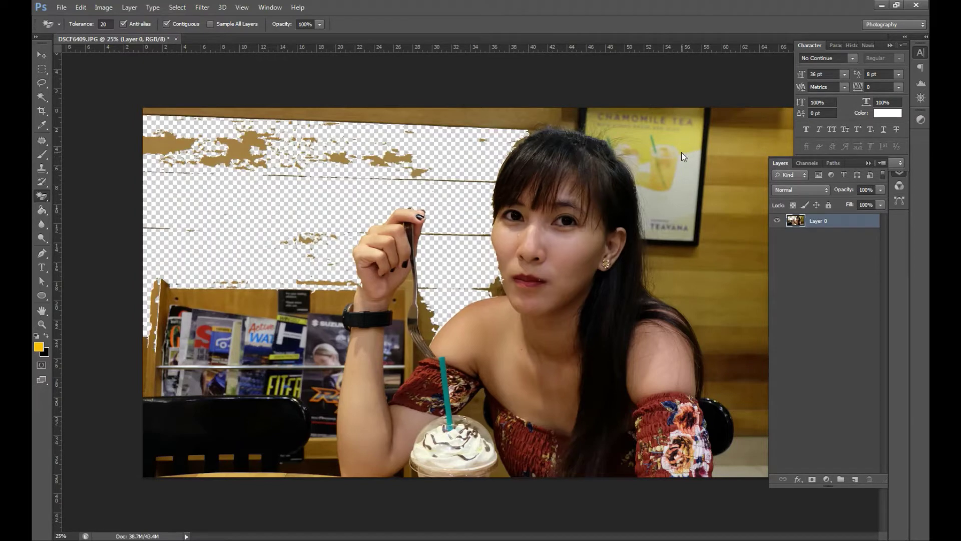
pyautogui.click(685, 147)
pyautogui.click(709, 246)
pyautogui.click(734, 344)
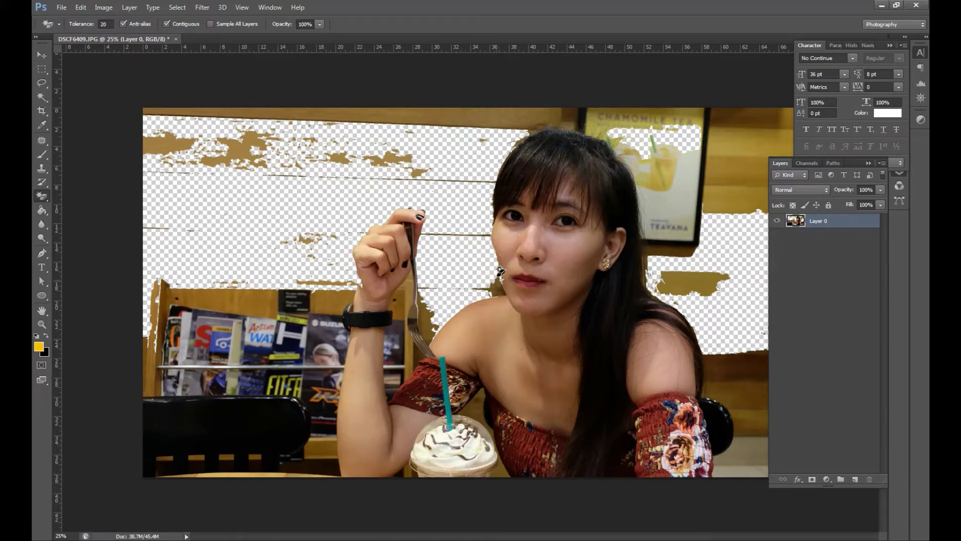
pyautogui.scroll(3, 507, 260)
pyautogui.scroll(2, 507, 260)
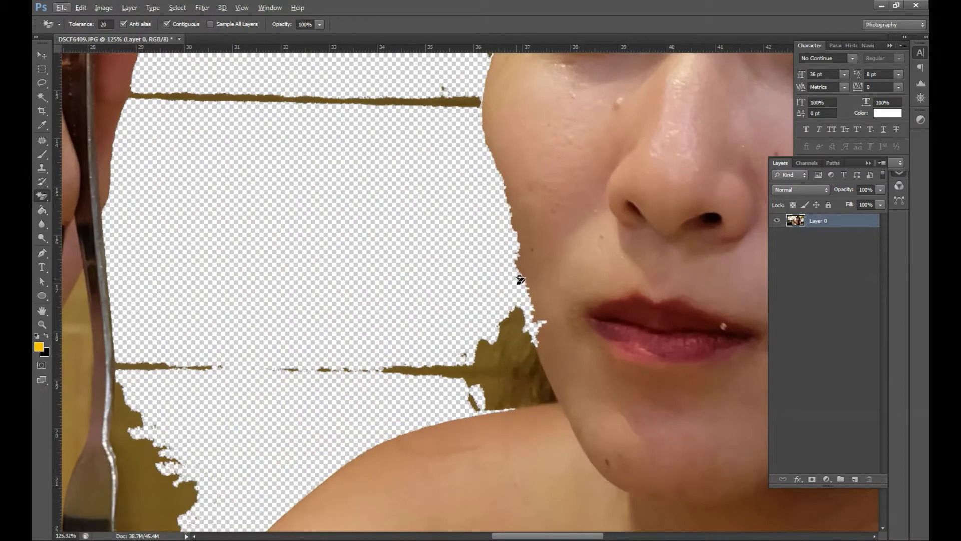
pyautogui.scroll(-3, 525, 334)
pyautogui.scroll(-2, 522, 333)
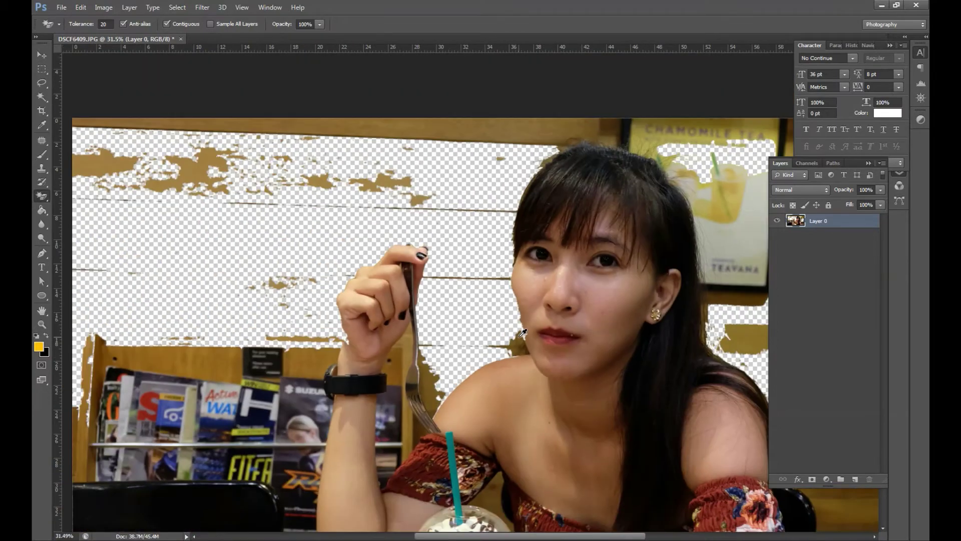
# Close the erased photo without saving and reopen the original DSCF6409
pyautogui.click(40, 58)
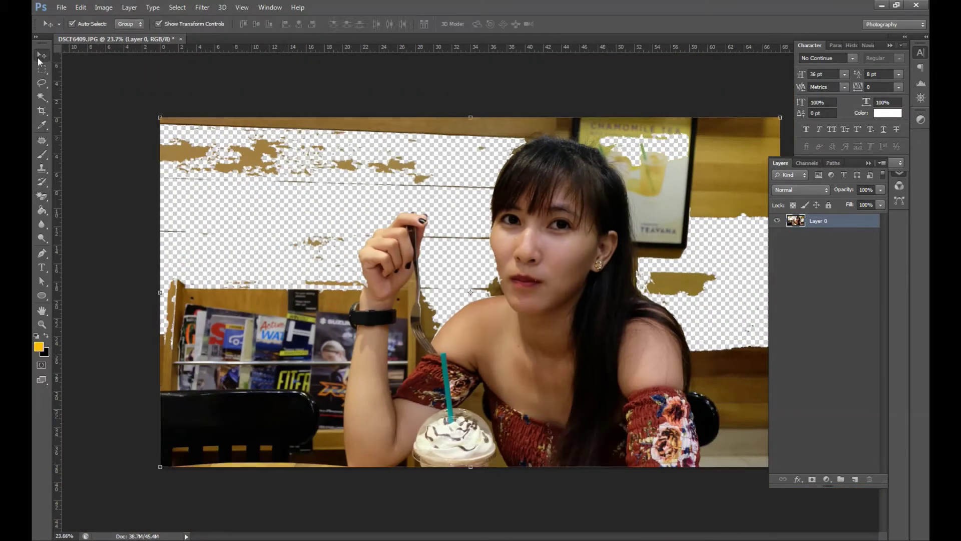
pyautogui.click(181, 39)
pyautogui.click(472, 208)
pyautogui.doubleClick(434, 237)
pyautogui.doubleClick(539, 251)
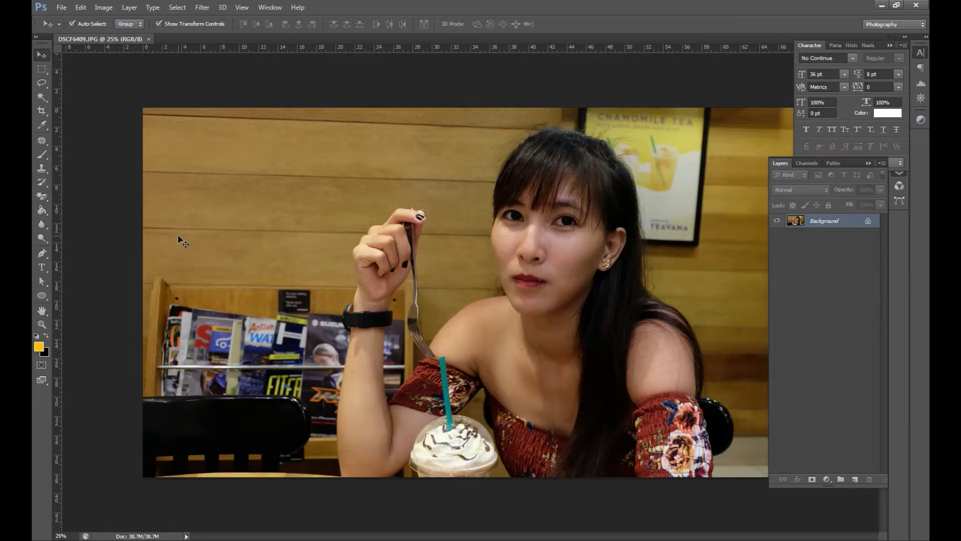
# Draw a practice pen path with several anchors on the wooden wall
pyautogui.click(43, 254)
pyautogui.click(239, 191)
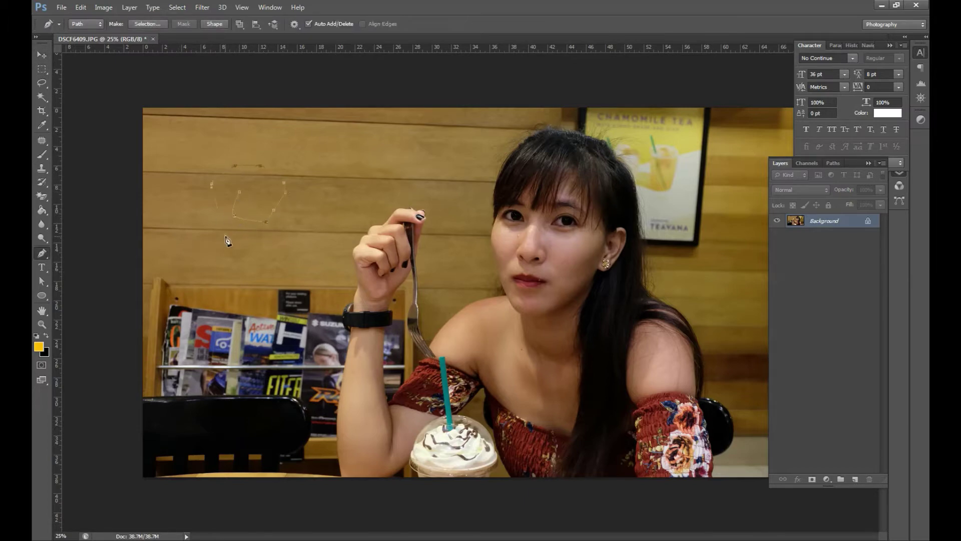
pyautogui.click(161, 227)
pyautogui.click(167, 237)
pyautogui.moveTo(182, 264); pyautogui.dragTo(188, 267)
# Add more corner anchors to the practice path, then delete the work path
pyautogui.click(285, 324)
pyautogui.click(238, 316)
pyautogui.click(181, 292)
pyautogui.click(158, 279)
pyautogui.click(151, 230)
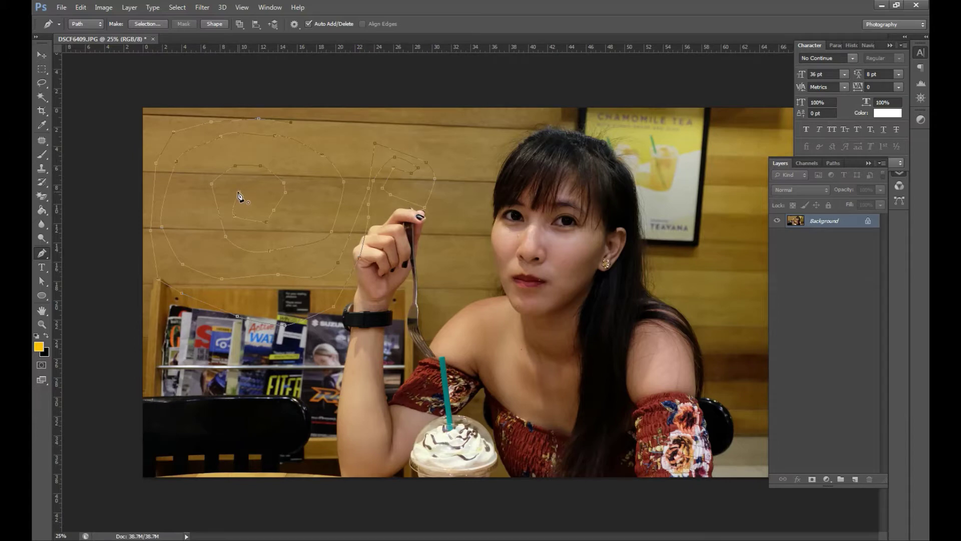
pyautogui.rightClick(334, 165)
pyautogui.click(391, 195)
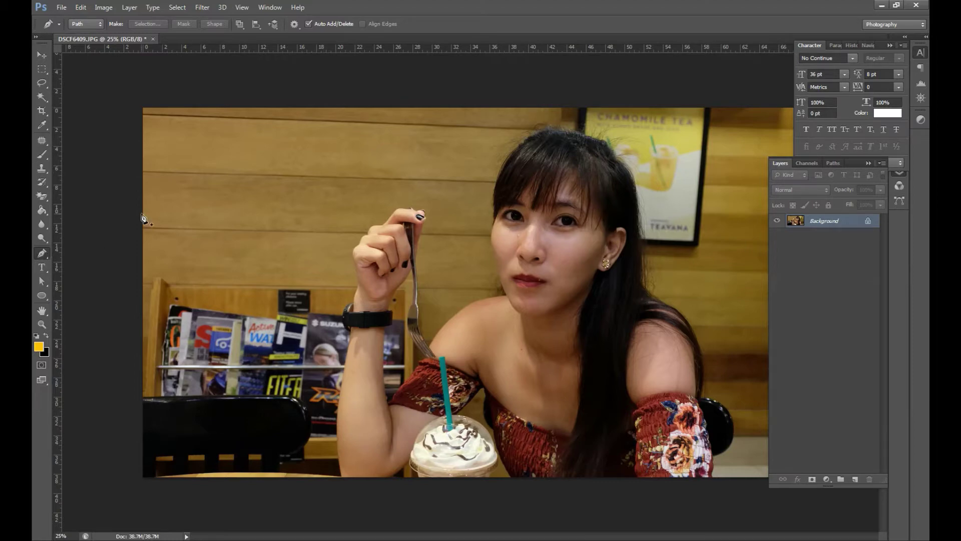
# Reselect the Pen tool in Path mode and bring up New Layer options for the Background
pyautogui.press('p')
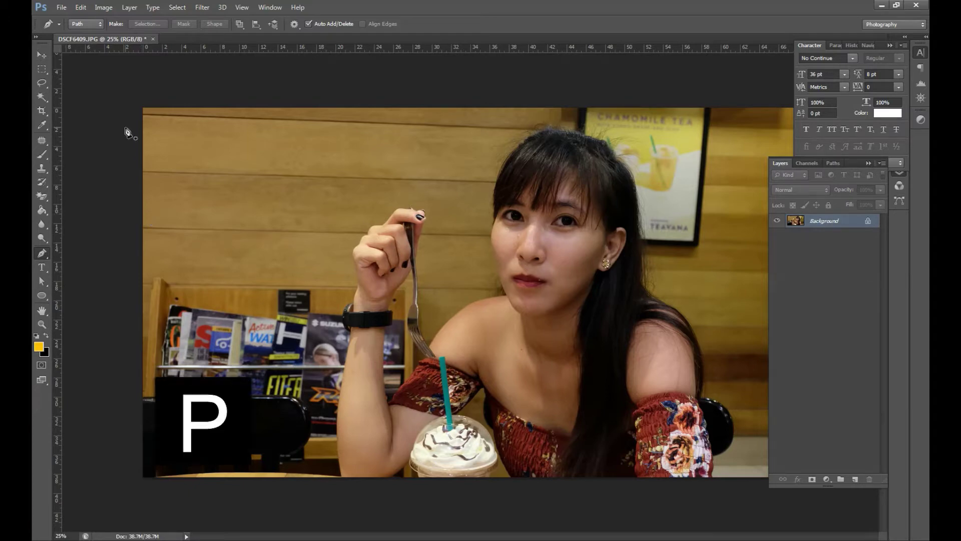
pyautogui.click(97, 26)
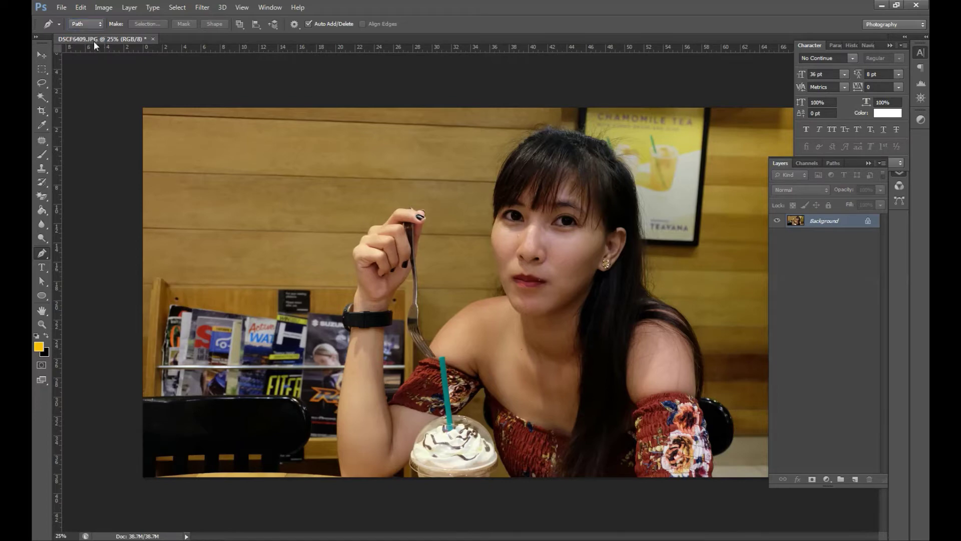
pyautogui.click(93, 27)
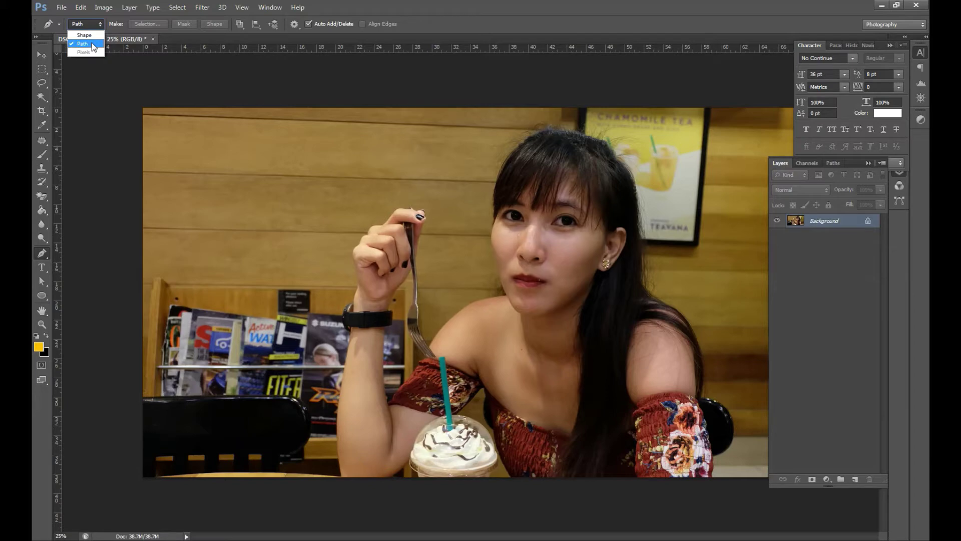
pyautogui.click(83, 44)
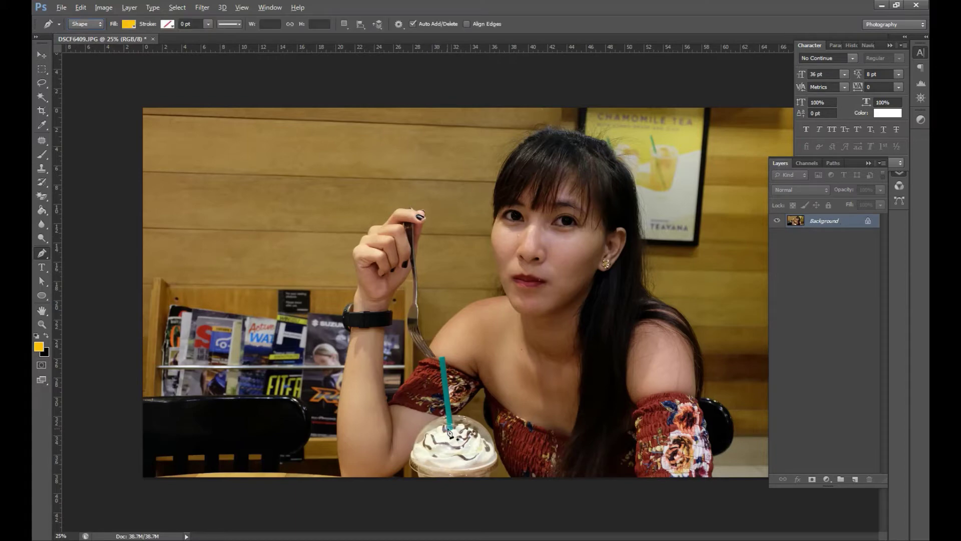
pyautogui.click(85, 24)
pyautogui.click(83, 44)
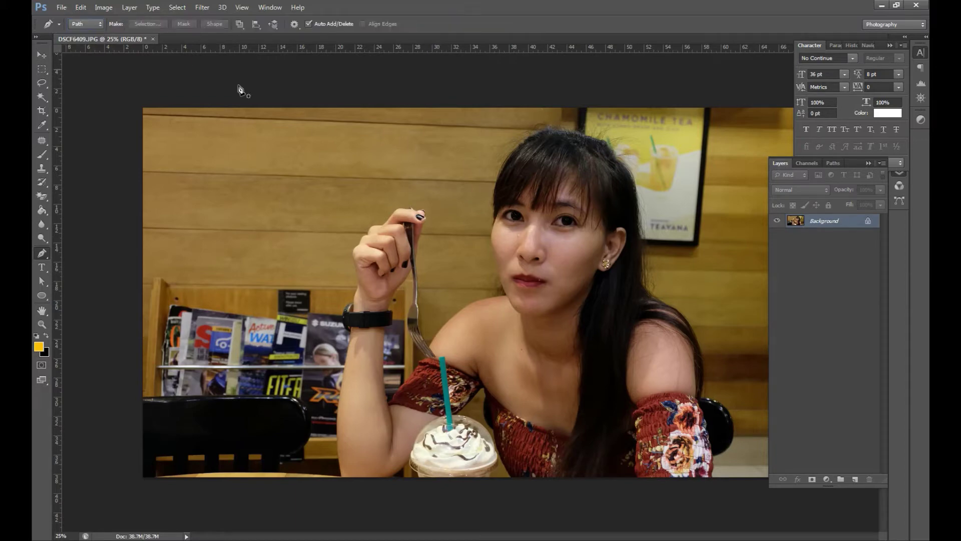
pyautogui.doubleClick(811, 219)
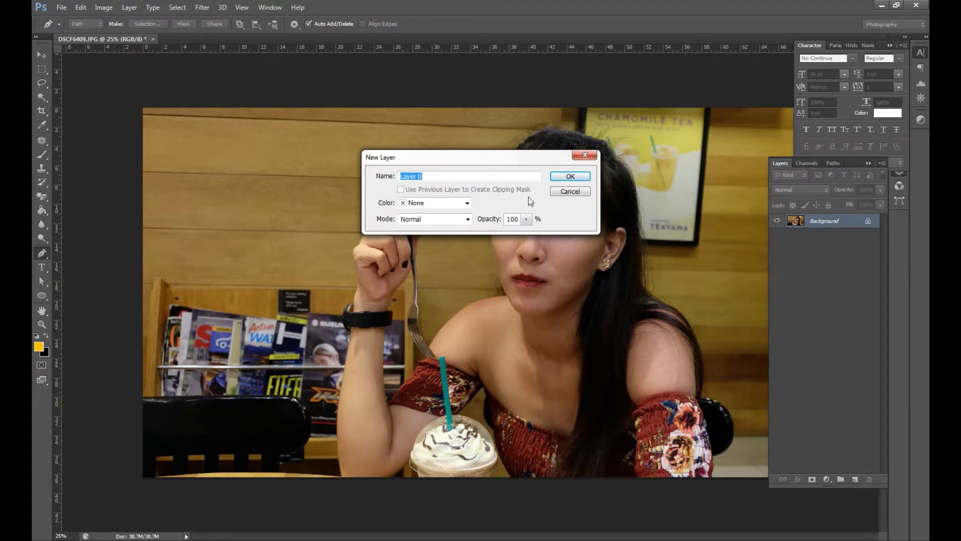
# Cancel the New Layer dialog and zoom in on her arm at the photo's bottom edge
pyautogui.click(560, 192)
pyautogui.hotkey('ctrl', '+')
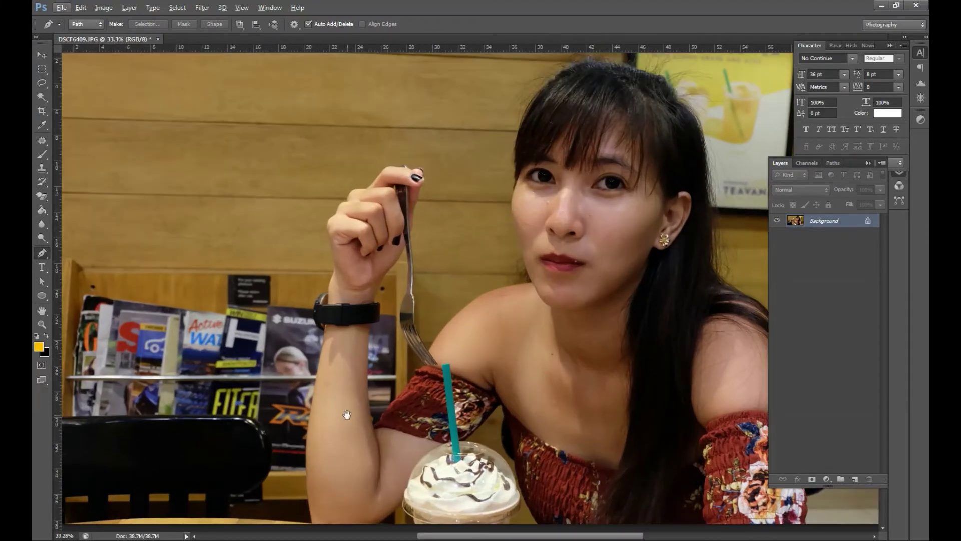
pyautogui.moveTo(347, 415); pyautogui.dragTo(350, 320)
pyautogui.scroll(2, 434, 430)
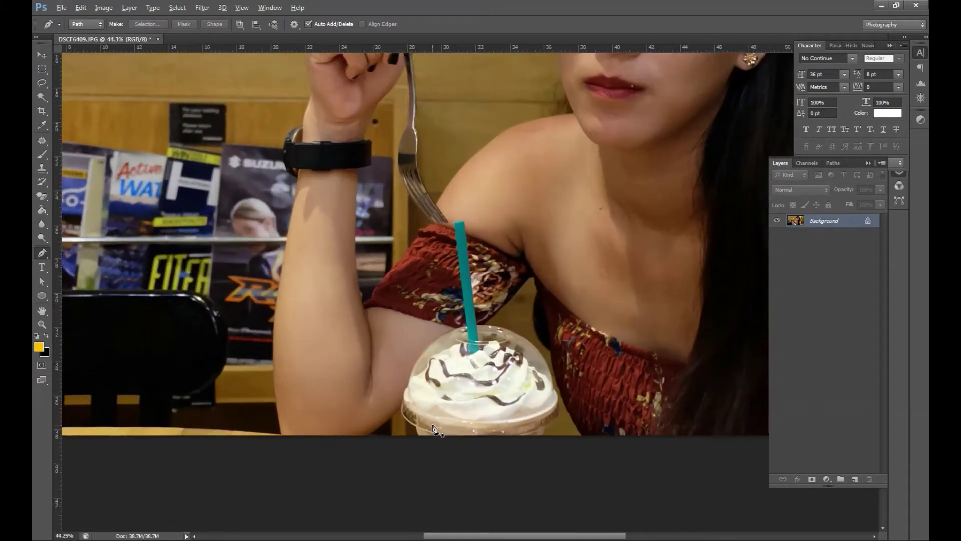
pyautogui.scroll(1, 435, 429)
pyautogui.moveTo(337, 275); pyautogui.dragTo(354, 343)
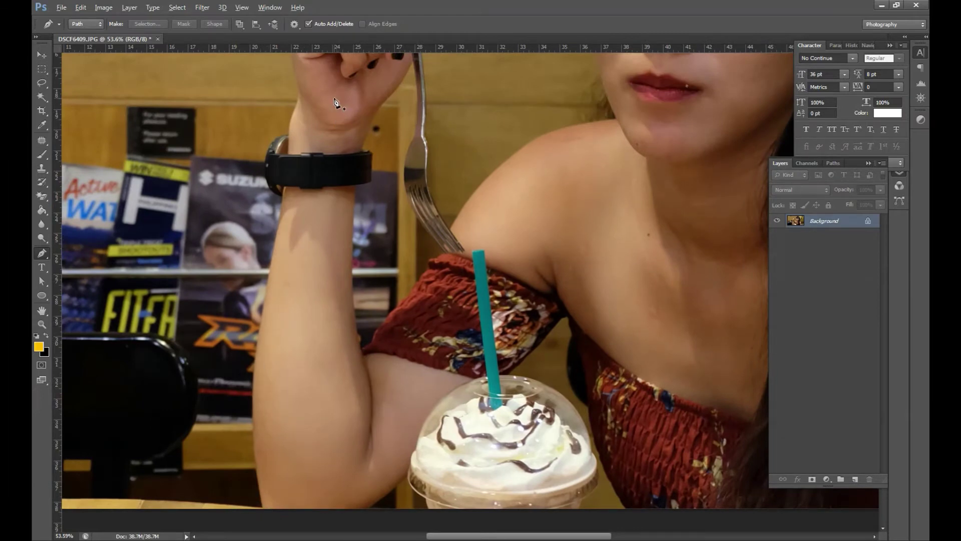
pyautogui.moveTo(339, 103); pyautogui.dragTo(331, 303)
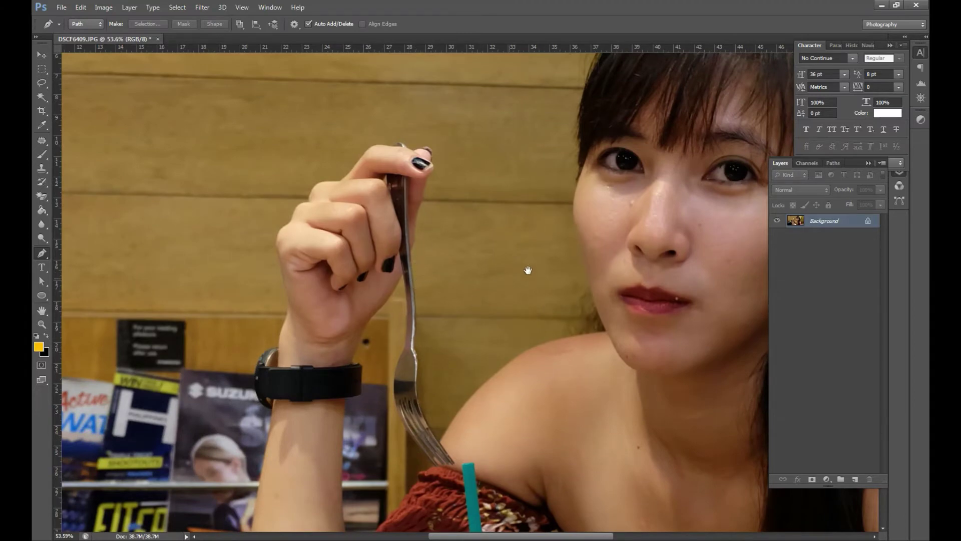
pyautogui.moveTo(561, 77); pyautogui.dragTo(329, 125)
pyautogui.moveTo(345, 447); pyautogui.dragTo(516, 224)
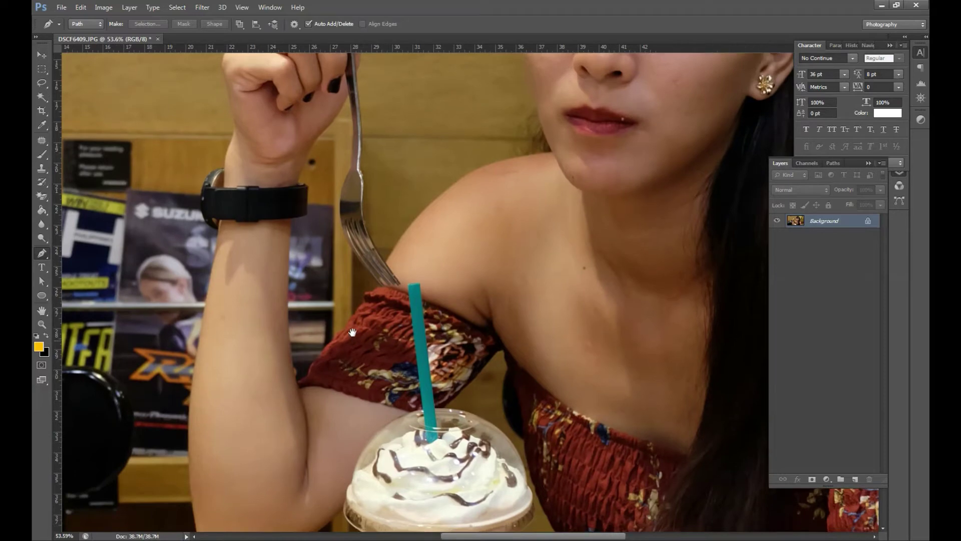
pyautogui.moveTo(351, 342); pyautogui.dragTo(369, 291)
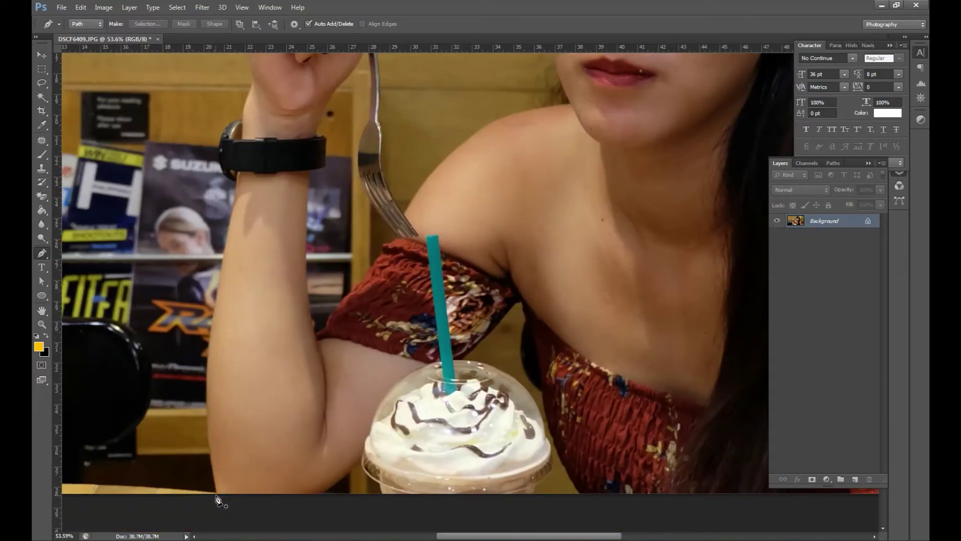
# Place the first path anchor at the bottom edge of her arm
pyautogui.click(216, 495)
pyautogui.hotkey('ctrl', 'z')
pyautogui.click(217, 497)
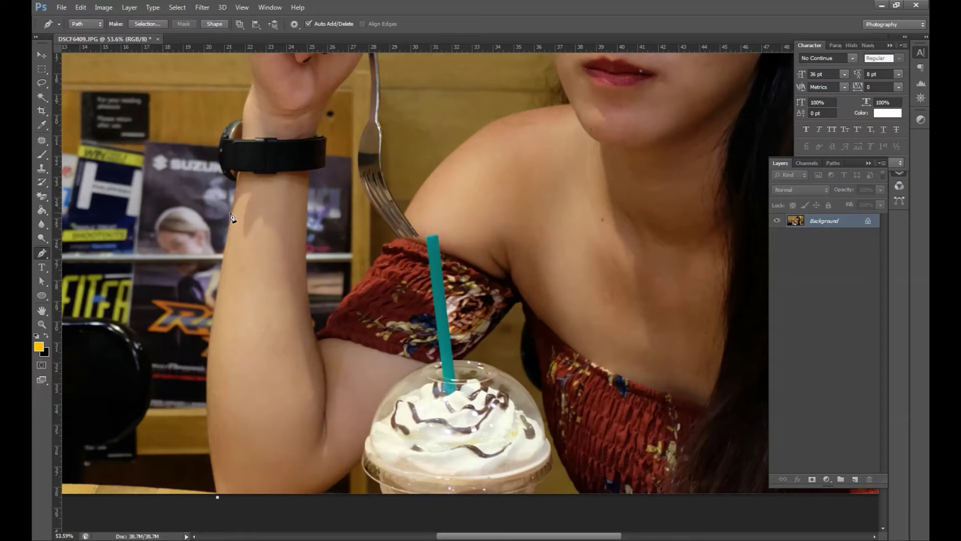
# Curve the pen path up her forearm past the watch to the fingertip
pyautogui.moveTo(231, 215)
pyautogui.mouseDown()
pyautogui.moveTo(270, 56)
pyautogui.moveTo(247, 120)
pyautogui.moveTo(235, 220)
pyautogui.mouseUp()
pyautogui.moveTo(337, 173); pyautogui.dragTo(423, 209)
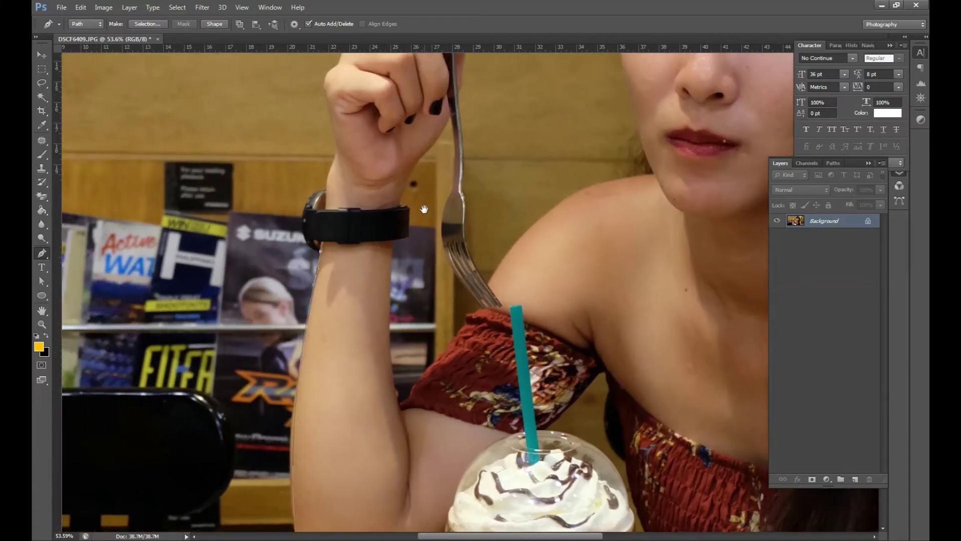
pyautogui.moveTo(302, 217); pyautogui.dragTo(301, 175)
pyautogui.keyDown('alt'); pyautogui.click(303, 216); pyautogui.keyUp('alt')
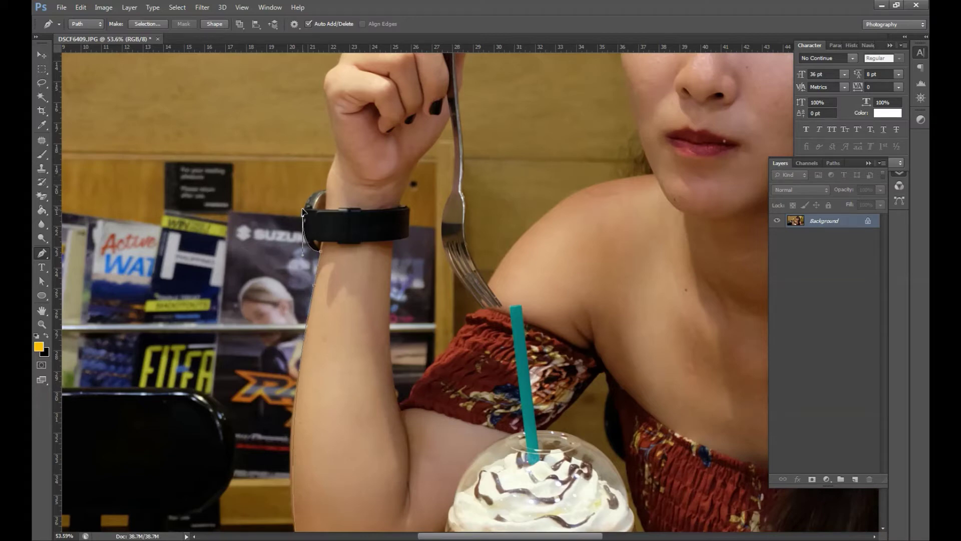
pyautogui.moveTo(321, 196); pyautogui.dragTo(319, 237)
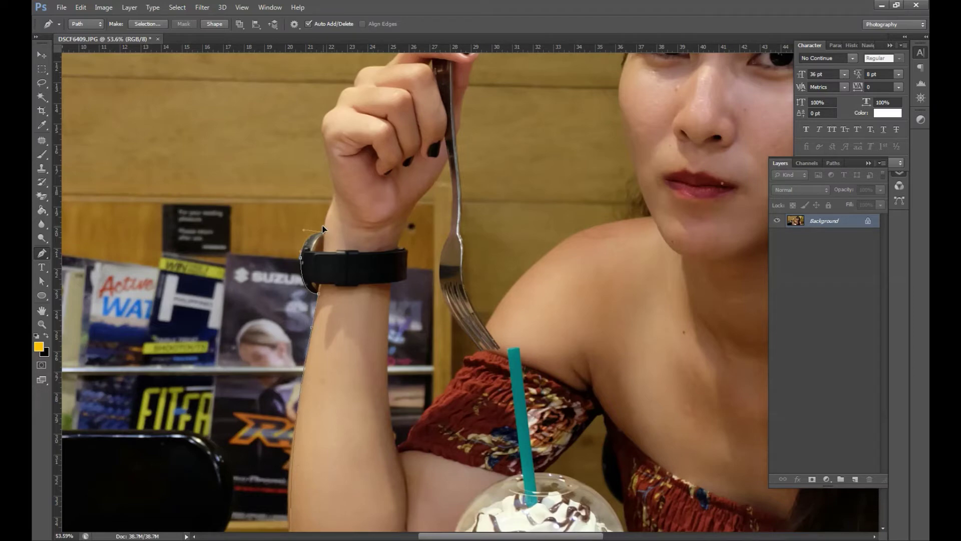
pyautogui.moveTo(333, 196); pyautogui.dragTo(335, 243)
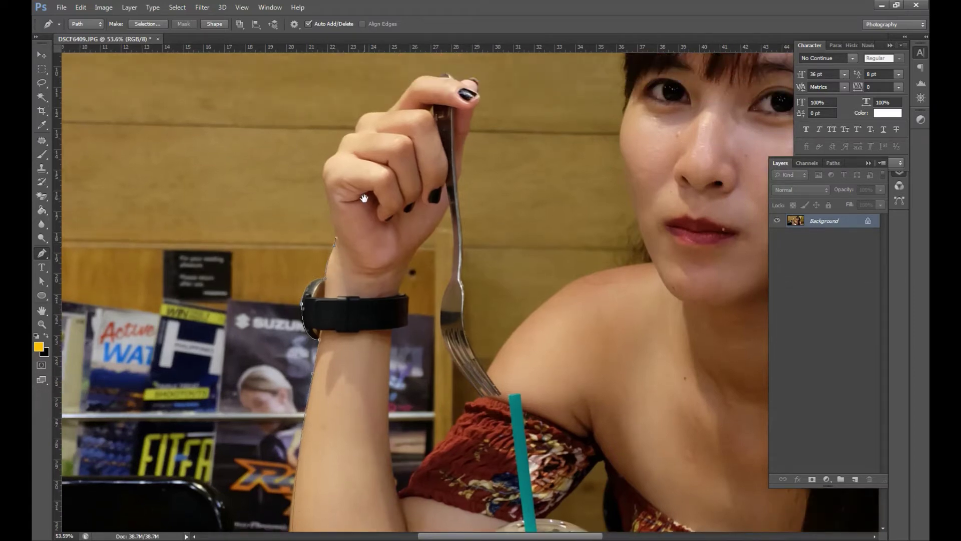
pyautogui.moveTo(364, 200); pyautogui.dragTo(363, 285)
pyautogui.moveTo(326, 242); pyautogui.dragTo(339, 232)
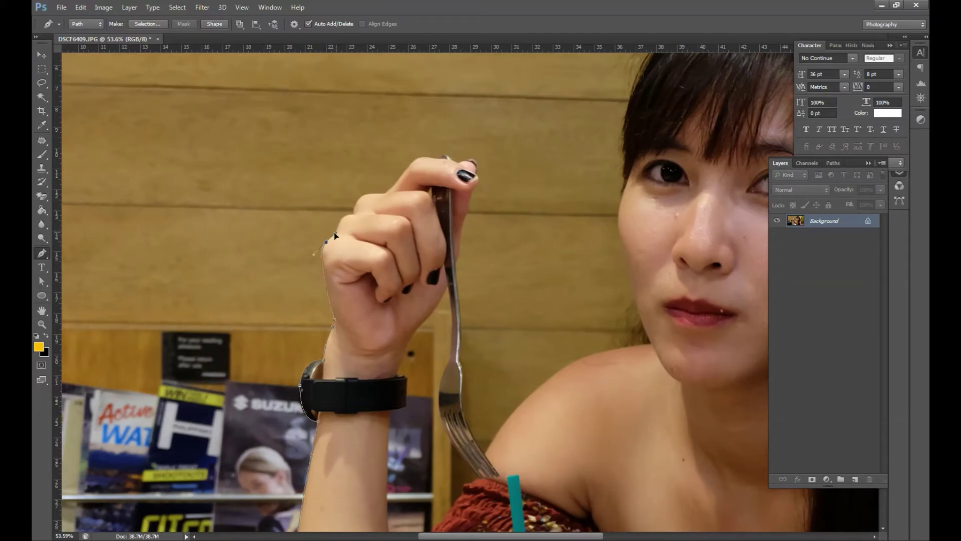
pyautogui.moveTo(351, 228); pyautogui.dragTo(364, 328)
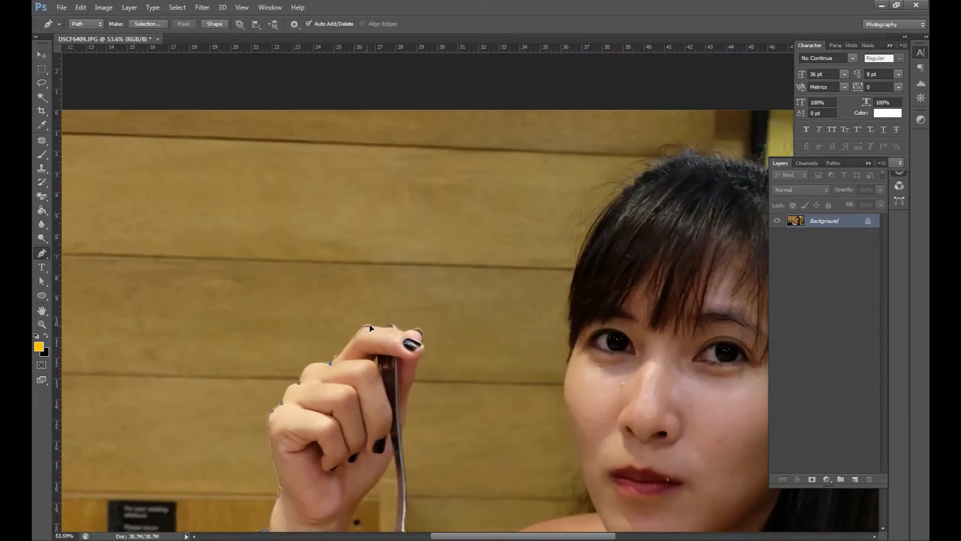
# Continue the path over the fingertip top and down the fork's edge
pyautogui.moveTo(386, 330); pyautogui.dragTo(400, 333)
pyautogui.moveTo(414, 329); pyautogui.dragTo(356, 317)
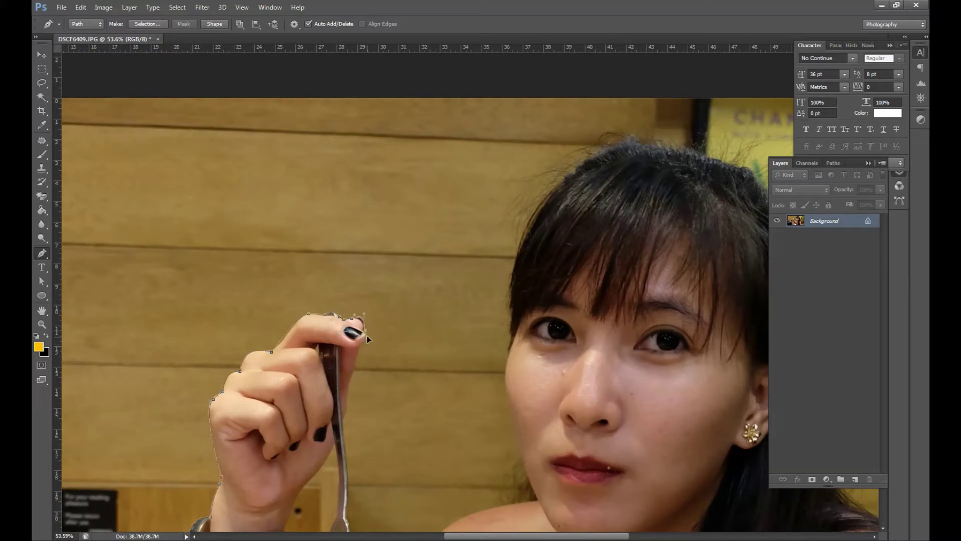
pyautogui.moveTo(366, 357); pyautogui.dragTo(374, 318)
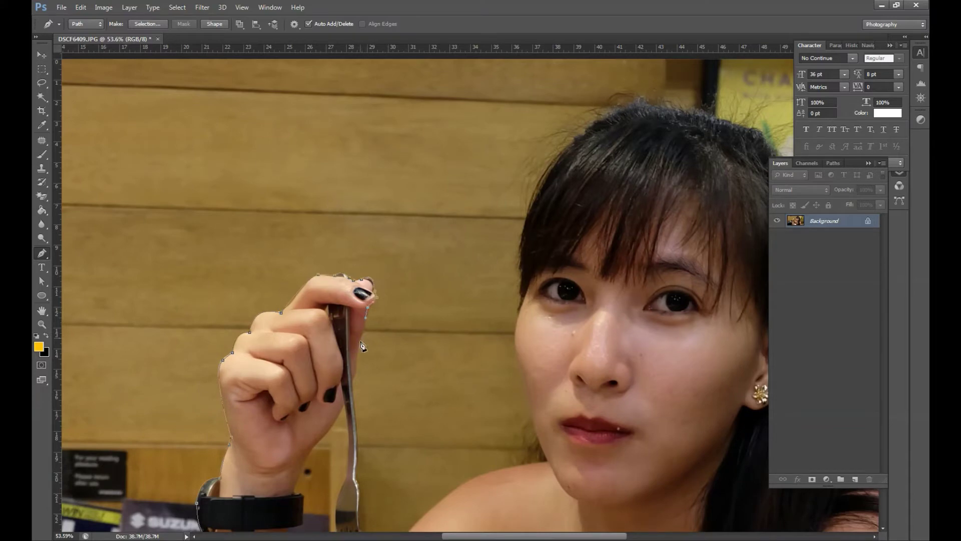
pyautogui.moveTo(362, 351); pyautogui.dragTo(359, 297)
pyautogui.click(358, 305)
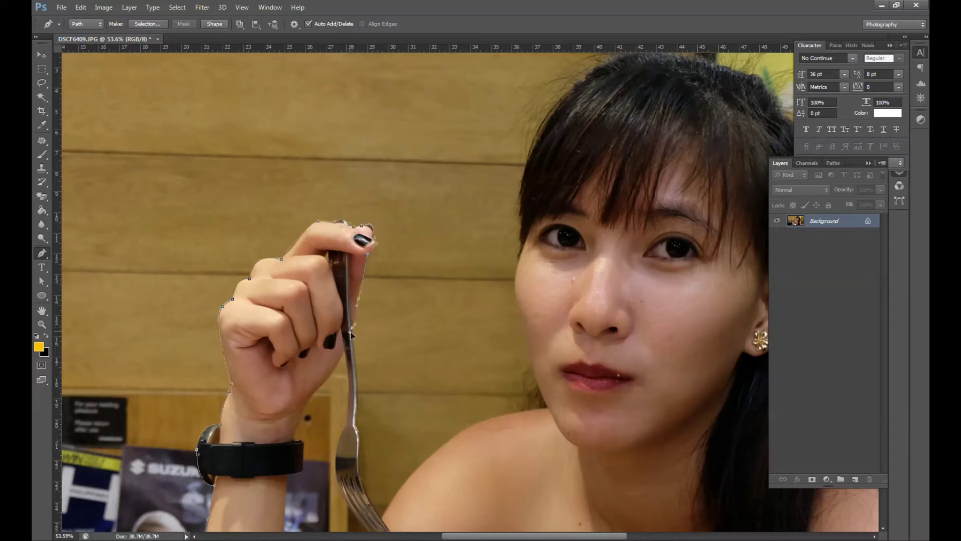
pyautogui.moveTo(357, 367); pyautogui.dragTo(349, 229)
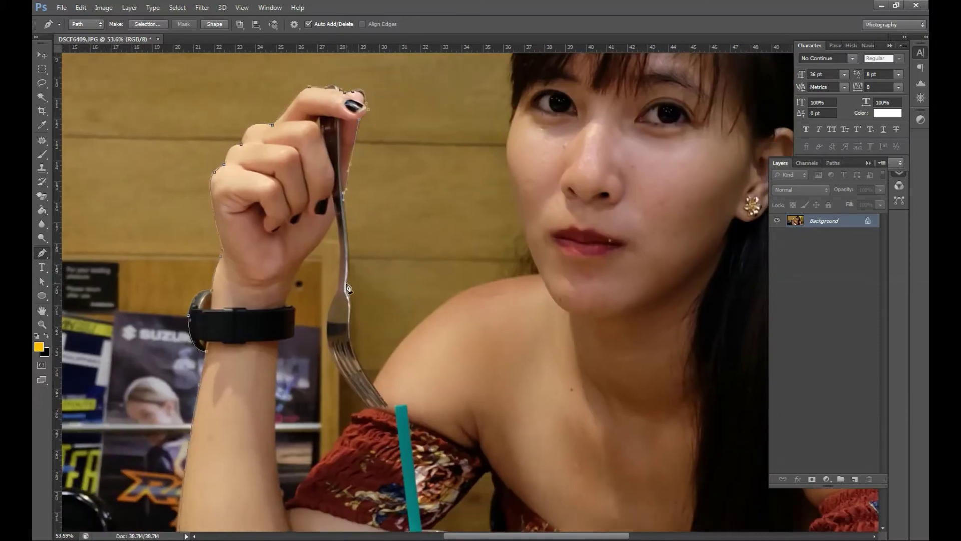
pyautogui.moveTo(346, 288)
pyautogui.mouseDown()
pyautogui.moveTo(338, 307)
pyautogui.moveTo(353, 295)
pyautogui.mouseUp()
pyautogui.moveTo(351, 334); pyautogui.dragTo(349, 349)
pyautogui.click(355, 353)
pyautogui.scroll(-3, 360, 346)
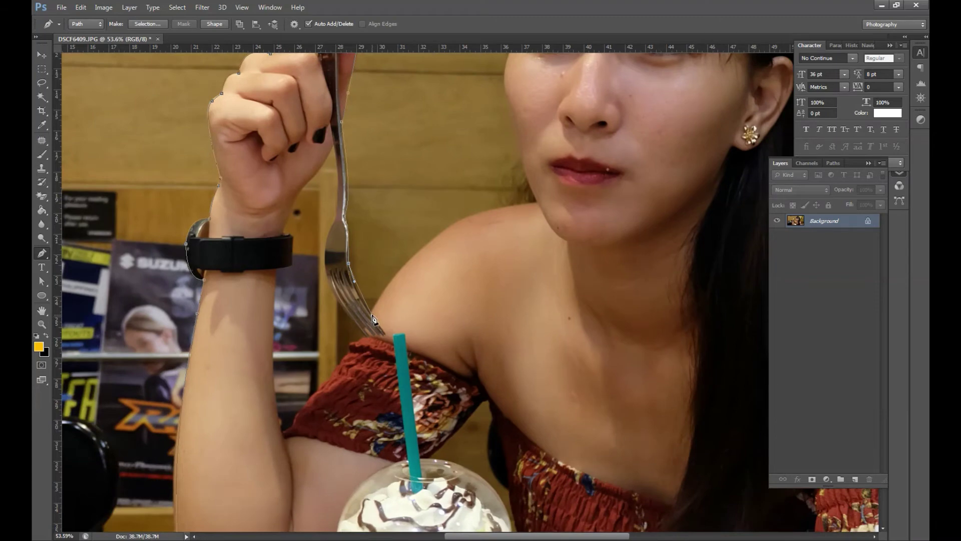
pyautogui.moveTo(371, 315); pyautogui.dragTo(373, 304)
# Shape the path along the shoulder and up her cheek to the hairline
pyautogui.scroll(3, 376, 306)
pyautogui.hscroll(2, 377, 307)
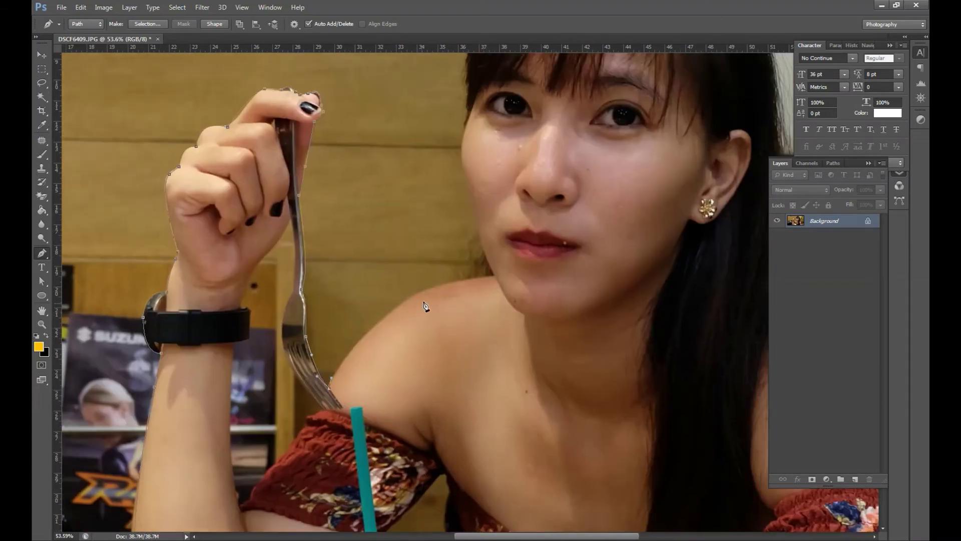
pyautogui.moveTo(486, 283)
pyautogui.mouseDown()
pyautogui.moveTo(461, 281)
pyautogui.moveTo(468, 278)
pyautogui.mouseUp()
pyautogui.scroll(4, 495, 261)
pyautogui.hscroll(2, 496, 260)
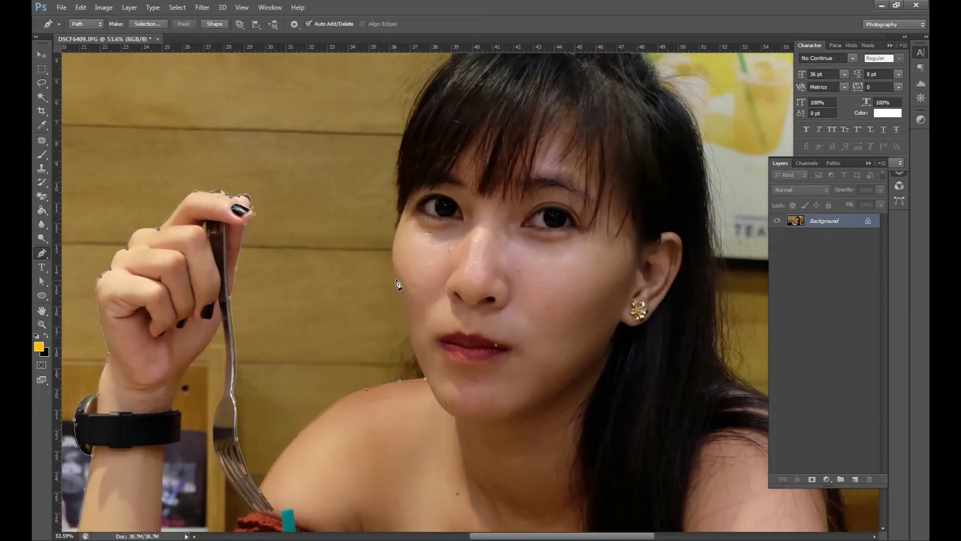
pyautogui.moveTo(394, 259); pyautogui.dragTo(393, 252)
pyautogui.moveTo(402, 243); pyautogui.dragTo(390, 323)
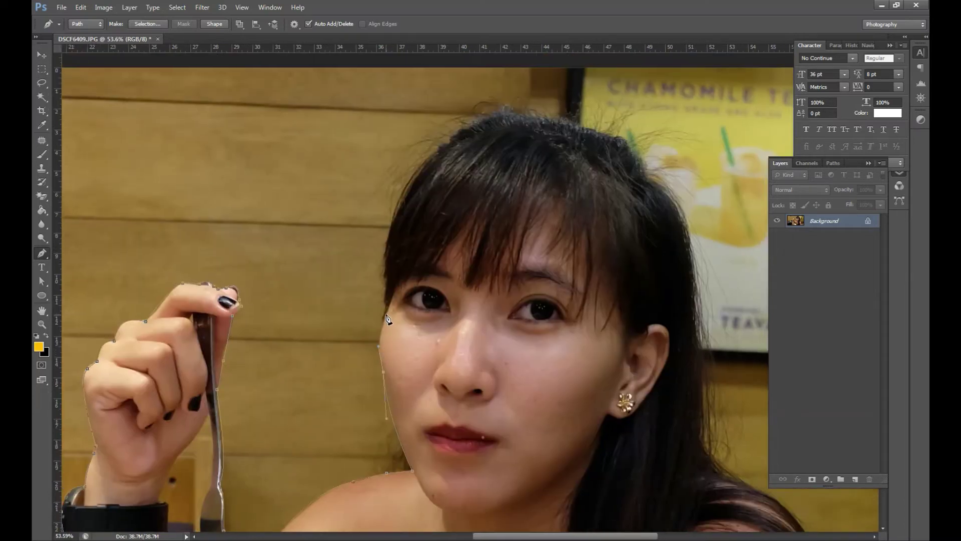
pyautogui.click(385, 314)
pyautogui.click(385, 304)
pyautogui.click(388, 279)
pyautogui.click(385, 269)
# Trace the hairline with a row of anchors up to the top of the hair
pyautogui.scroll(3, 397, 253)
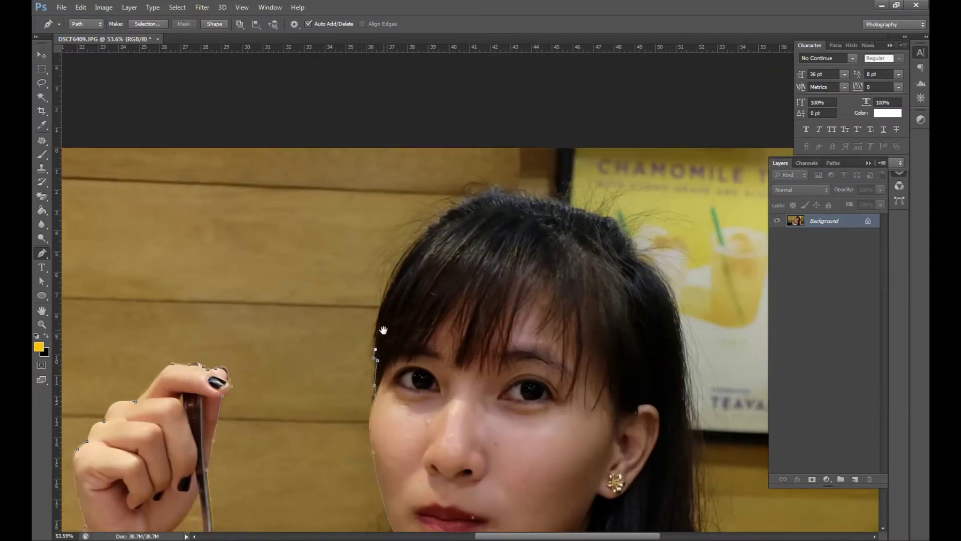
pyautogui.moveTo(402, 260); pyautogui.dragTo(429, 229)
pyautogui.click(430, 225)
pyautogui.click(436, 223)
pyautogui.click(441, 219)
pyautogui.click(445, 214)
pyautogui.click(455, 210)
pyautogui.click(463, 207)
# Arc the path over the top of her hair and down its right side
pyautogui.moveTo(493, 199); pyautogui.dragTo(500, 262)
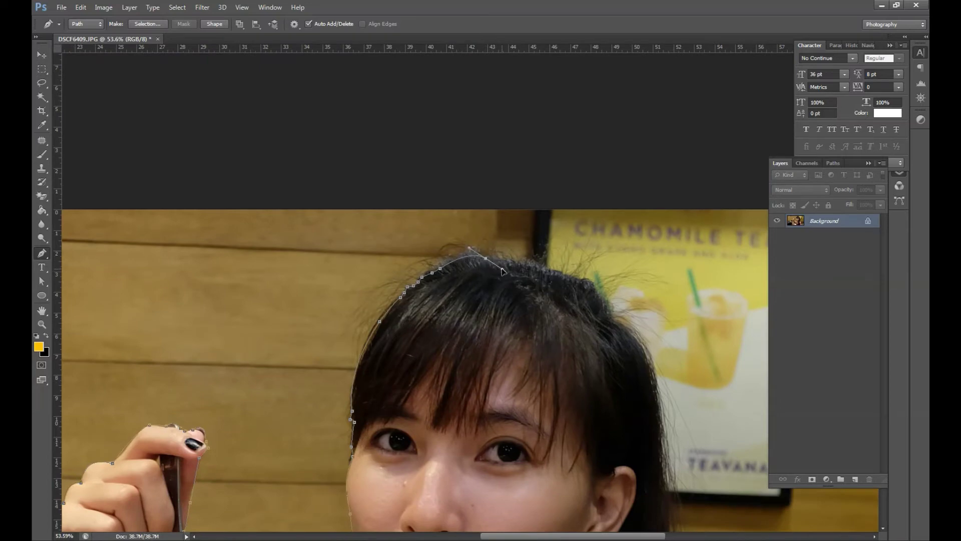
pyautogui.moveTo(441, 275); pyautogui.dragTo(295, 246)
pyautogui.moveTo(442, 253); pyautogui.dragTo(469, 296)
pyautogui.click(457, 270)
pyautogui.moveTo(482, 327); pyautogui.dragTo(448, 326)
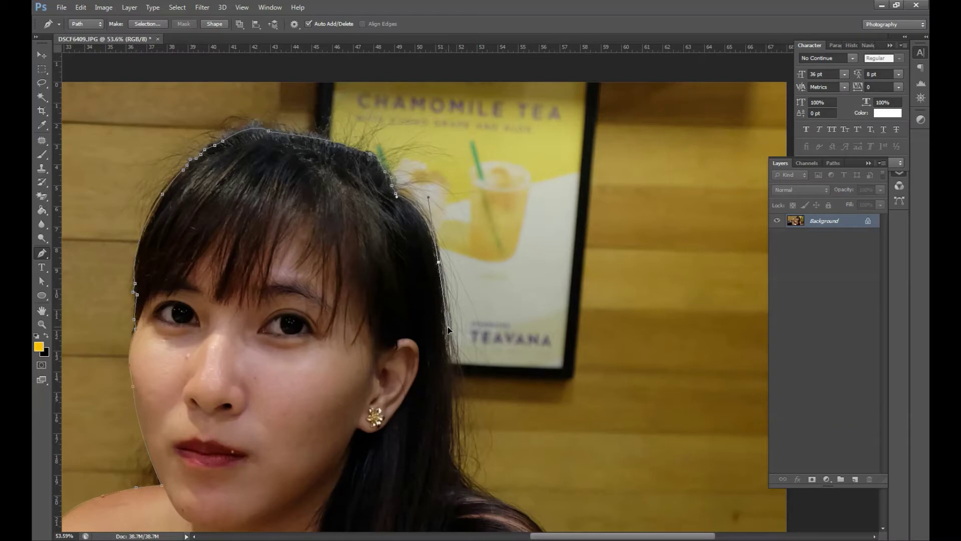
pyautogui.moveTo(458, 398); pyautogui.dragTo(360, 313)
pyautogui.click(418, 370)
# Extend the path around the shoulder and start down the sleeve edge
pyautogui.click(396, 328)
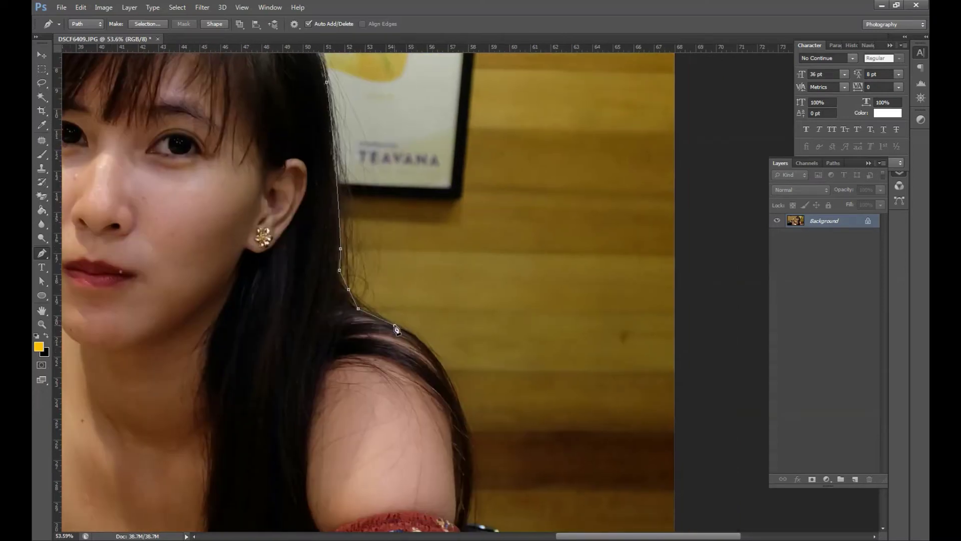
pyautogui.moveTo(444, 405); pyautogui.dragTo(343, 290)
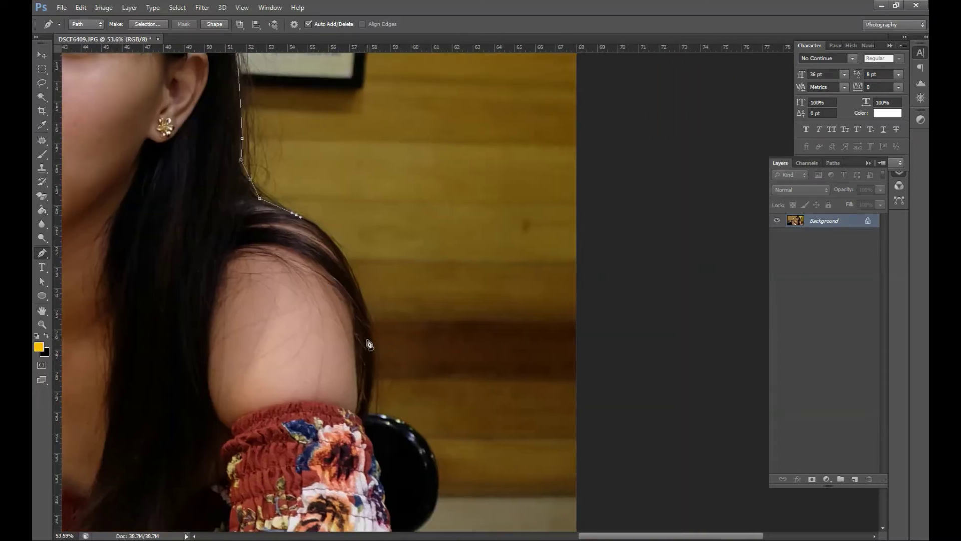
pyautogui.moveTo(376, 355)
pyautogui.mouseDown()
pyautogui.moveTo(390, 475)
pyautogui.moveTo(377, 411)
pyautogui.moveTo(366, 428)
pyautogui.moveTo(372, 344)
pyautogui.mouseUp()
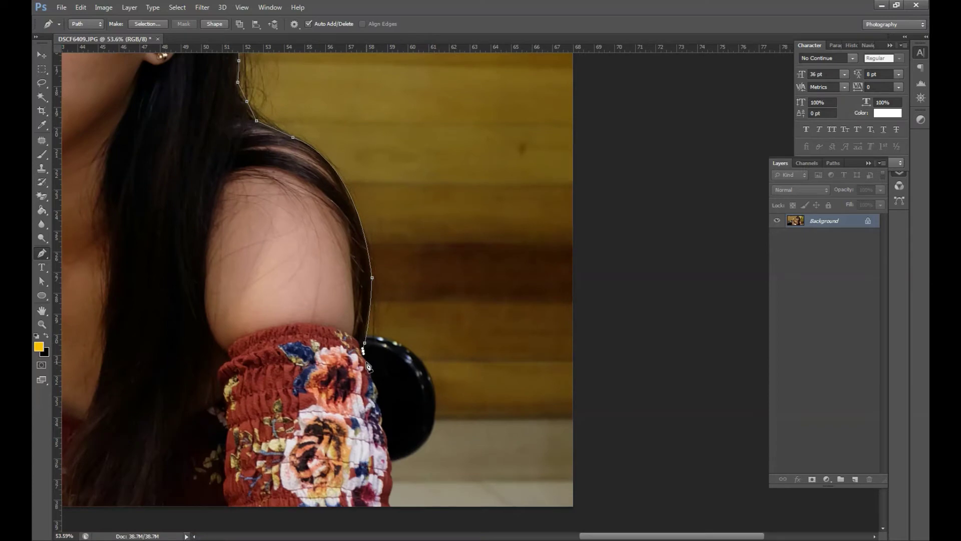
pyautogui.click(371, 373)
pyautogui.click(372, 380)
pyautogui.click(378, 395)
pyautogui.click(379, 404)
# Continue anchors down the sleeve to the photo's bottom edge
pyautogui.click(382, 413)
pyautogui.click(383, 420)
pyautogui.click(383, 428)
pyautogui.click(388, 447)
pyautogui.click(391, 459)
pyautogui.click(391, 473)
pyautogui.click(388, 496)
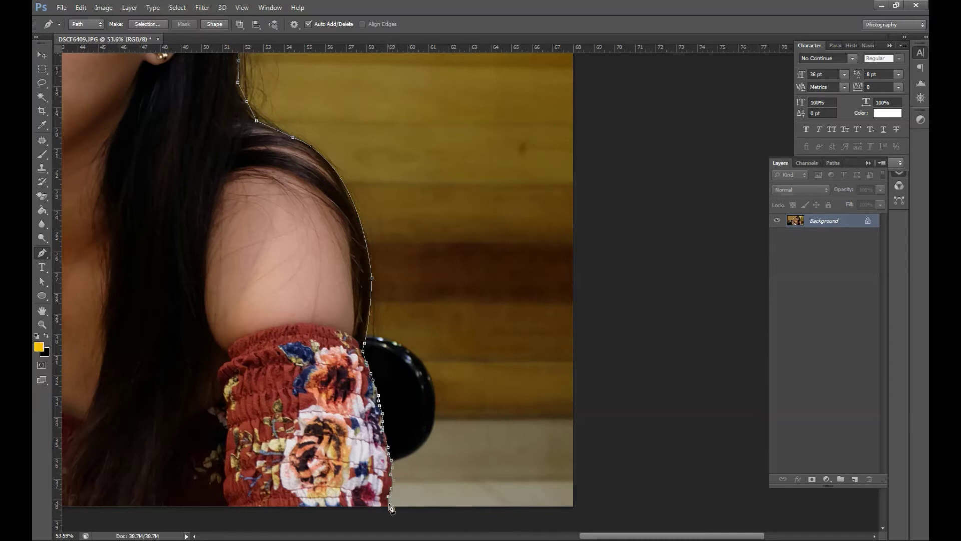
# Close the path at its first anchor and fit the whole photo in view
pyautogui.moveTo(192, 488); pyautogui.dragTo(529, 440)
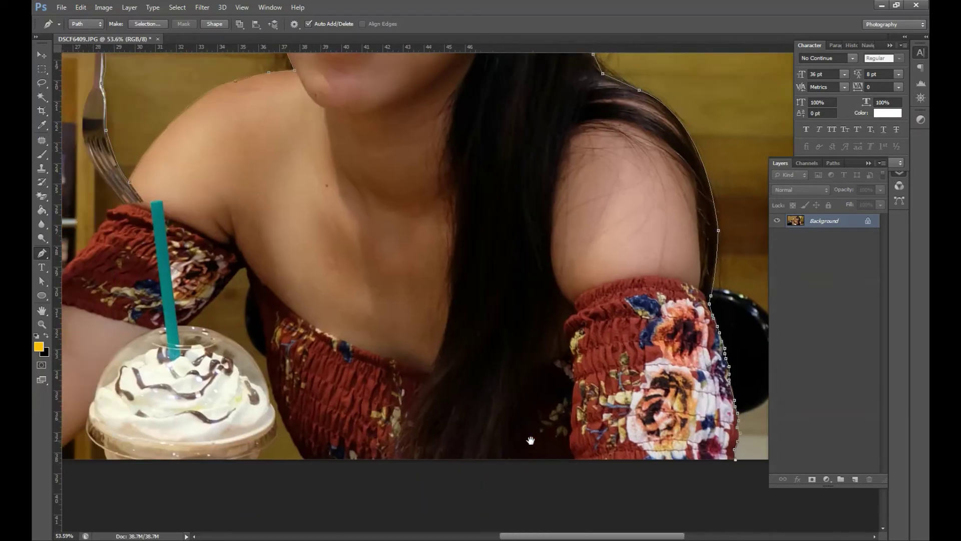
pyautogui.moveTo(351, 424); pyautogui.dragTo(545, 428)
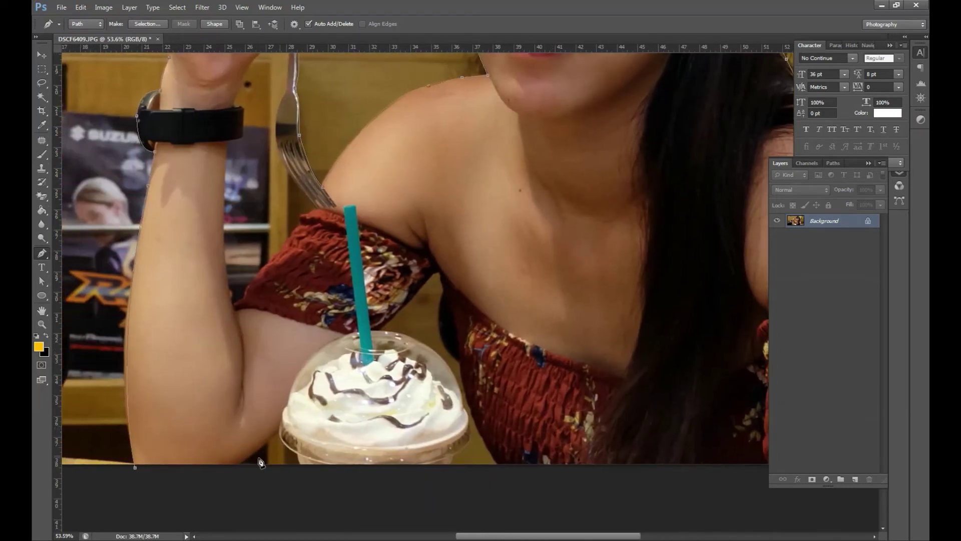
pyautogui.click(135, 467)
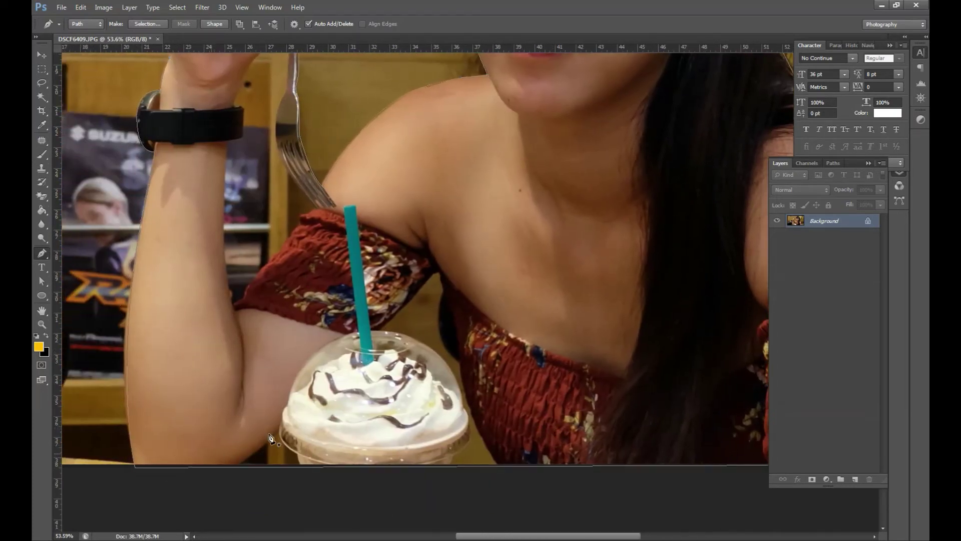
pyautogui.rightClick(574, 270)
pyautogui.click(483, 254)
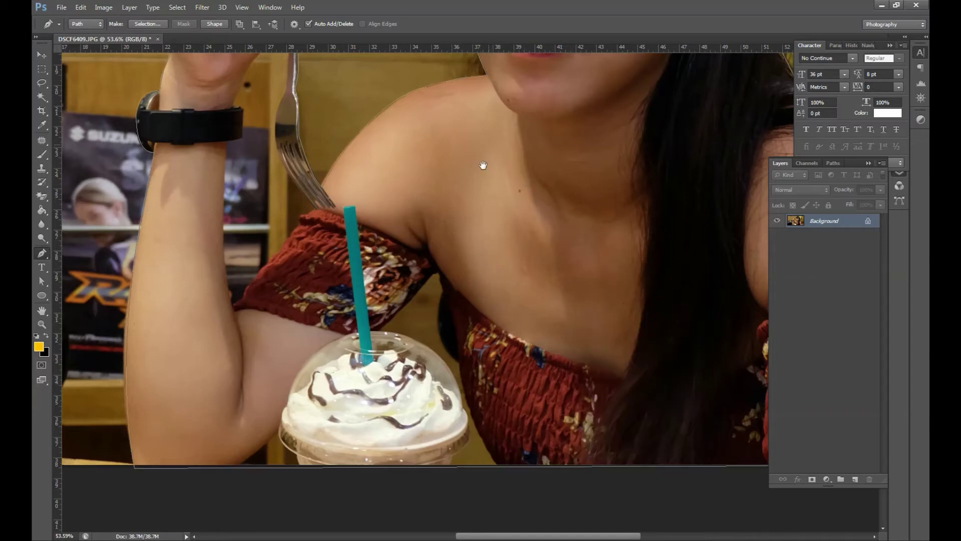
pyautogui.moveTo(487, 150); pyautogui.dragTo(443, 254)
pyautogui.hotkey('ctrl', '0')
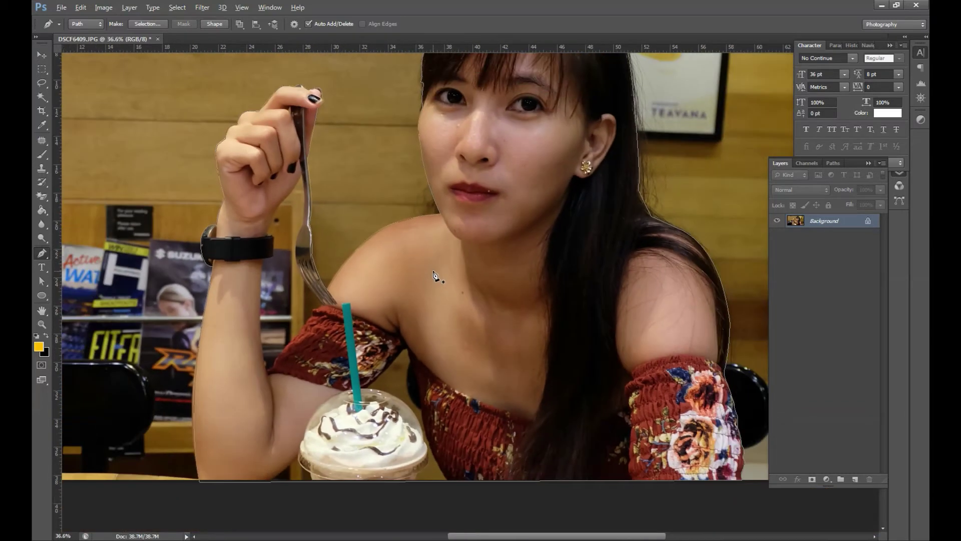
# Convert the closed path into a selection with a Feather Radius of 0
pyautogui.scroll(-1, 434, 275)
pyautogui.press('alt')
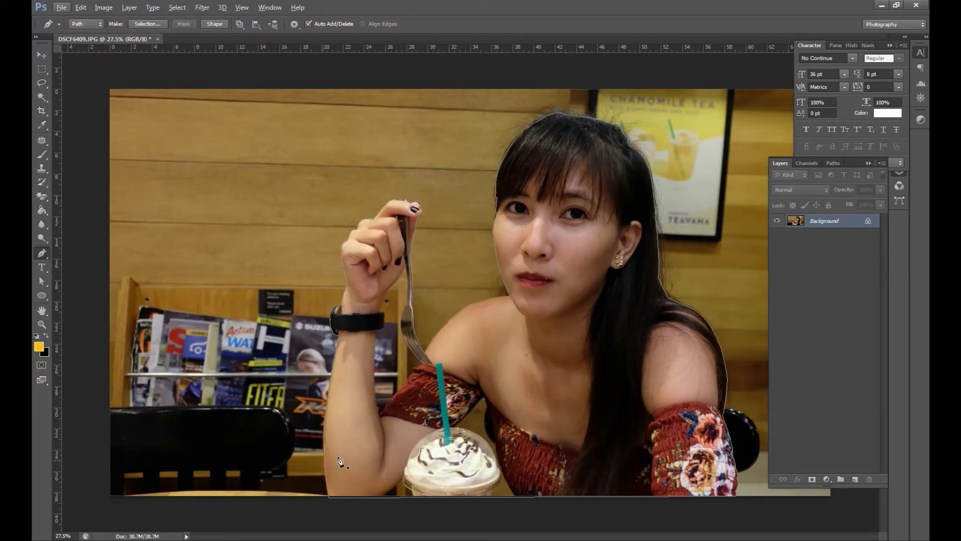
pyautogui.rightClick(478, 323)
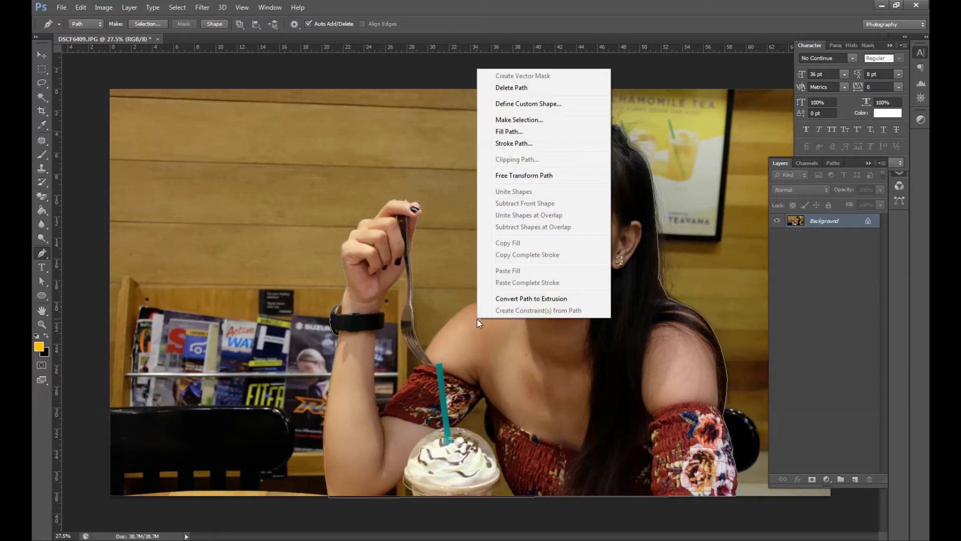
pyautogui.click(506, 124)
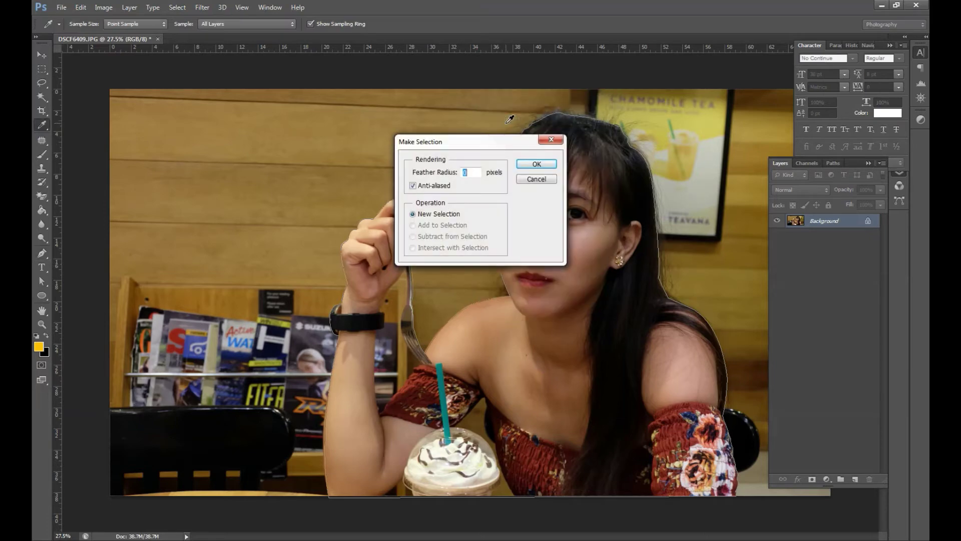
pyautogui.click(525, 164)
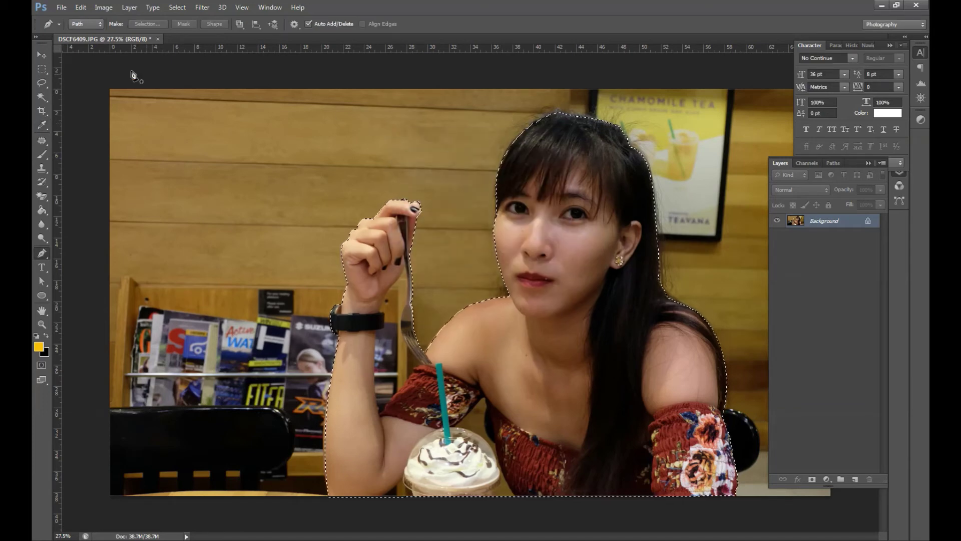
pyautogui.click(42, 69)
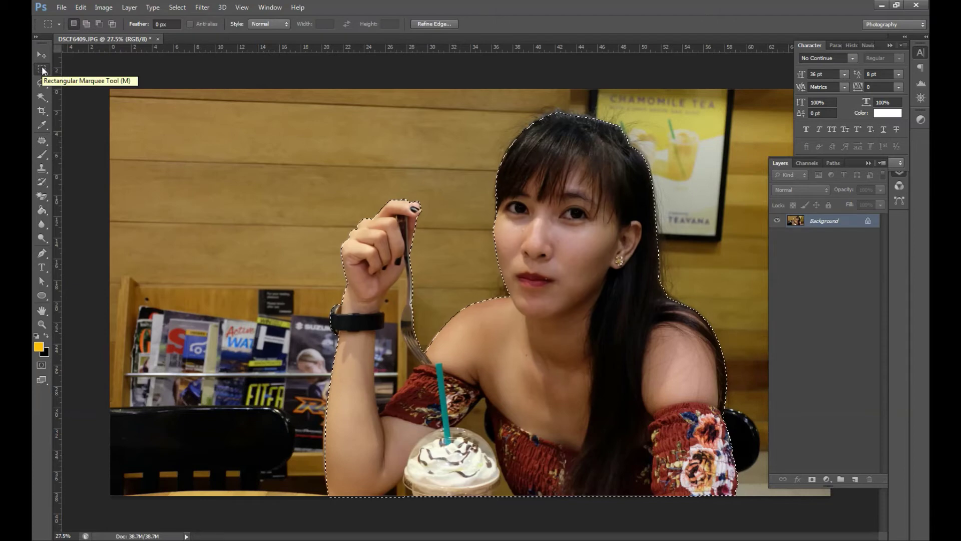
# Cut the selected woman onto Layer 1 via Layer Via Cut and toggle its visibility to check the cut-out
pyautogui.rightClick(462, 186)
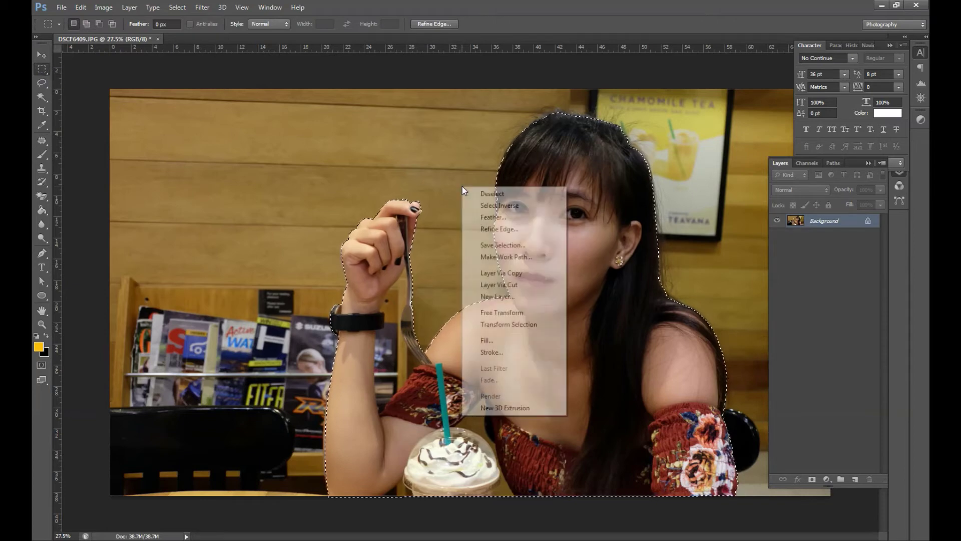
pyautogui.click(522, 285)
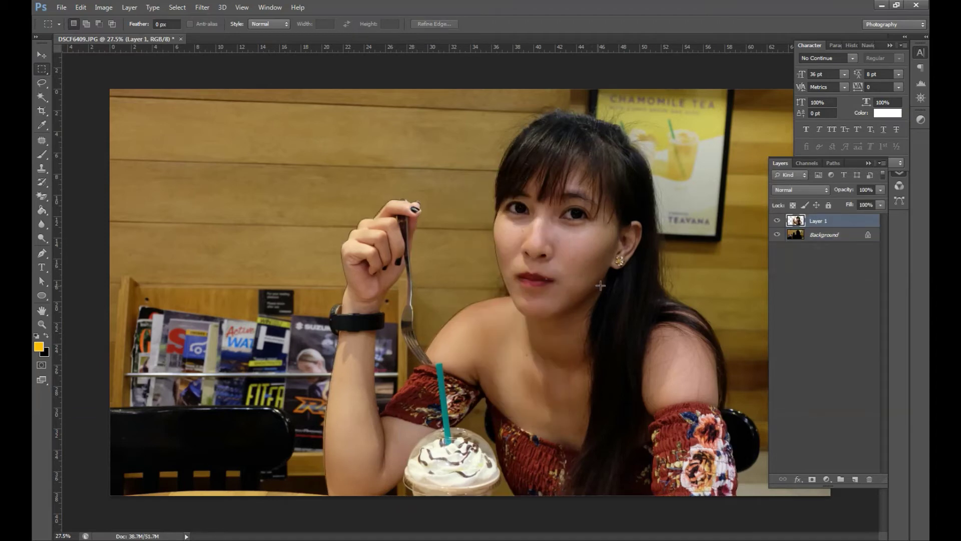
pyautogui.click(776, 222)
pyautogui.click(776, 223)
pyautogui.click(777, 223)
pyautogui.click(776, 223)
pyautogui.click(777, 223)
pyautogui.click(777, 223)
pyautogui.click(776, 223)
pyautogui.click(776, 223)
# Delete the café Background layer, leaving the woman over transparency
pyautogui.click(803, 239)
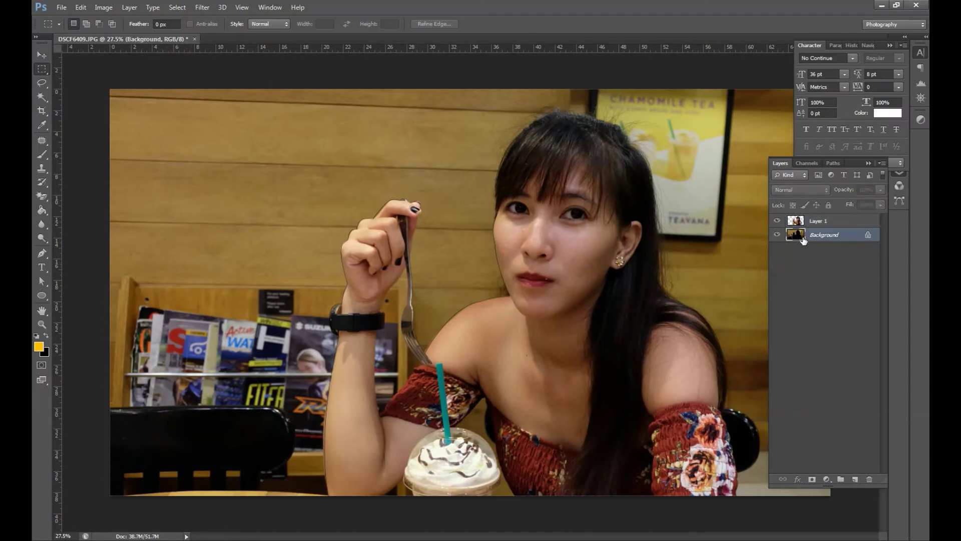
pyautogui.press('Delete')
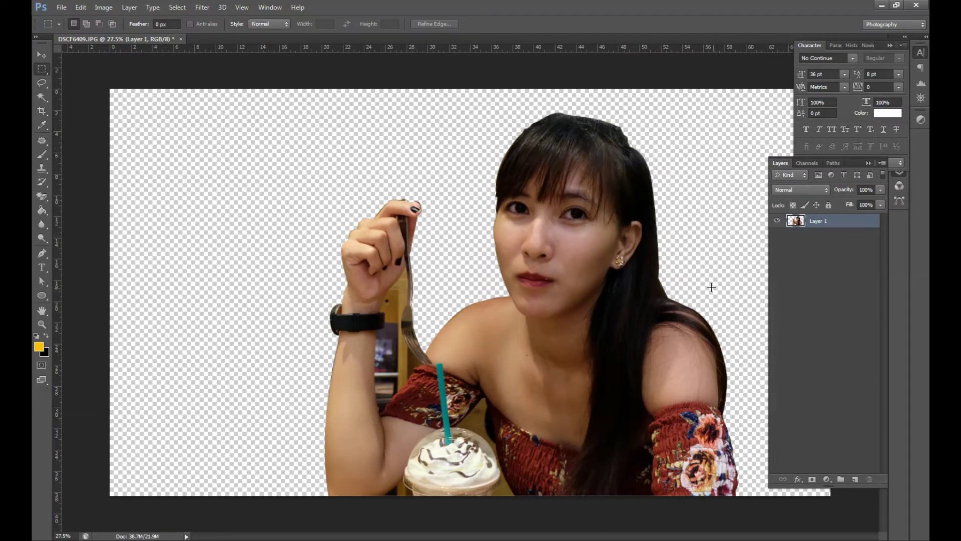
pyautogui.scroll(-2, 711, 286)
pyautogui.press('v')
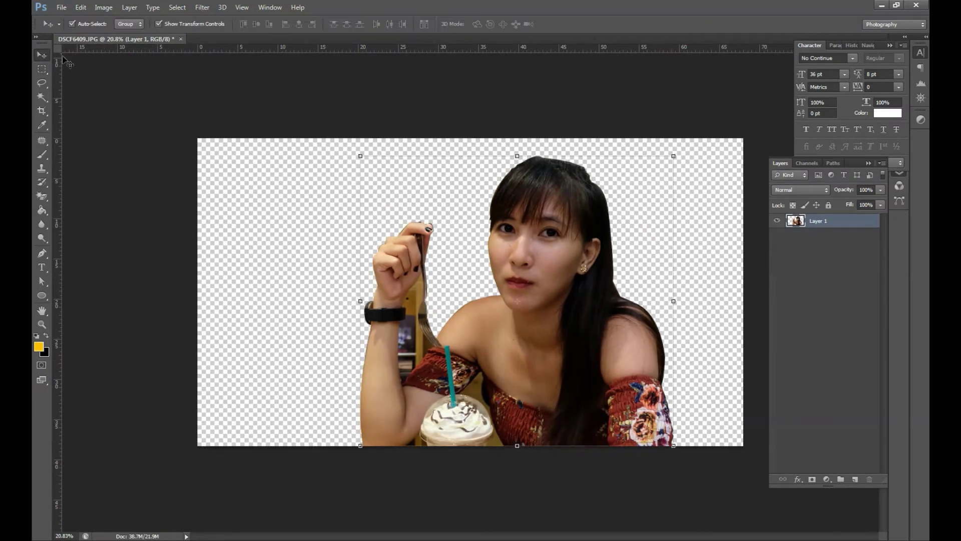
# Add a new Layer 2 beneath Layer 1 and set the foreground colour to white
pyautogui.click(856, 479)
pyautogui.moveTo(824, 224); pyautogui.dragTo(810, 326)
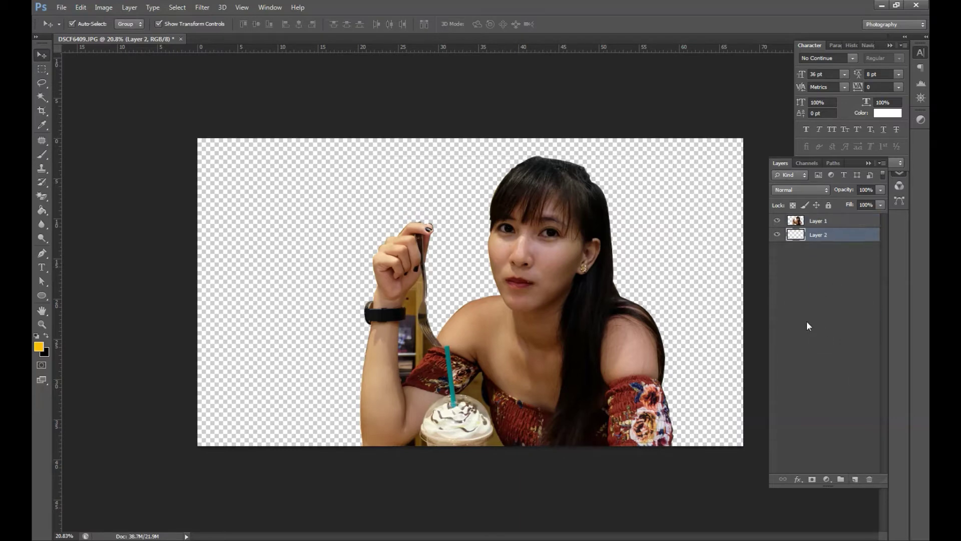
pyautogui.click(38, 346)
pyautogui.moveTo(596, 363); pyautogui.dragTo(553, 296)
pyautogui.click(834, 338)
# Fill Layer 2 with white using the Paint Bucket and lock its position
pyautogui.click(42, 210)
pyautogui.click(320, 239)
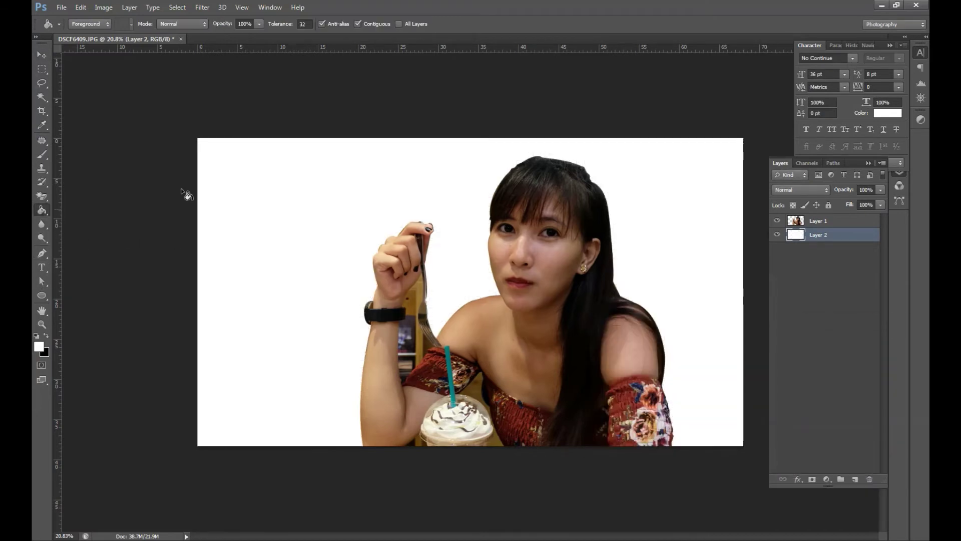
pyautogui.click(41, 56)
pyautogui.click(812, 204)
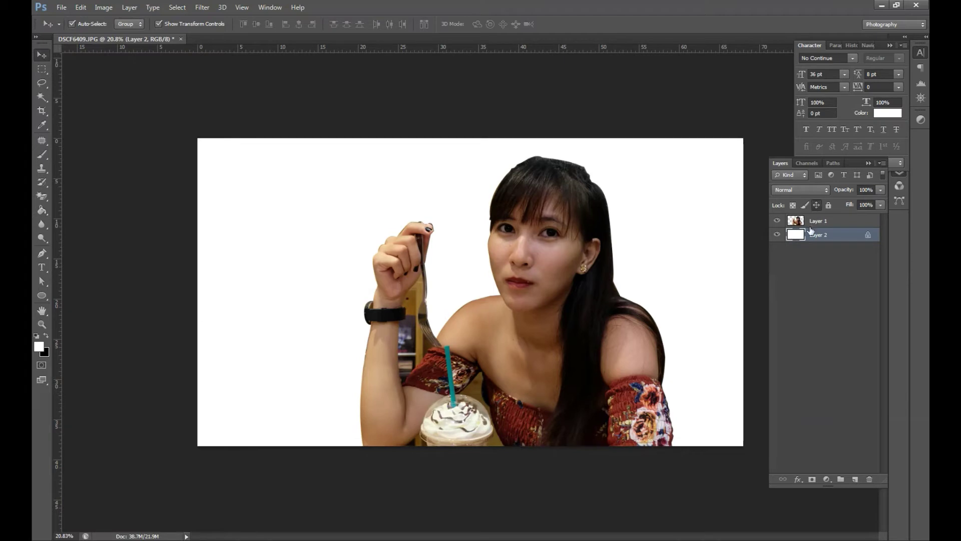
pyautogui.click(573, 340)
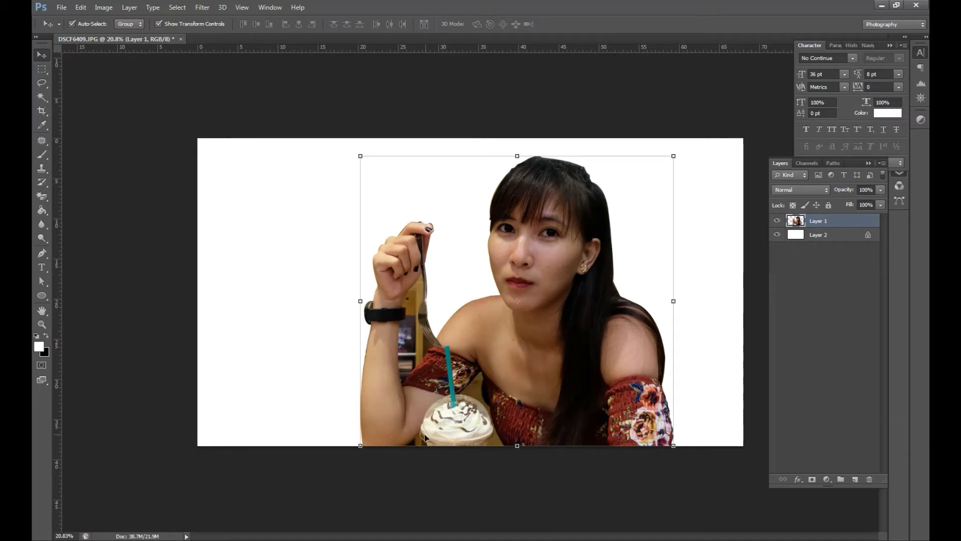
# Start a pen path at the fork's edge and trace it down the watch strap and forearm
pyautogui.press('p')
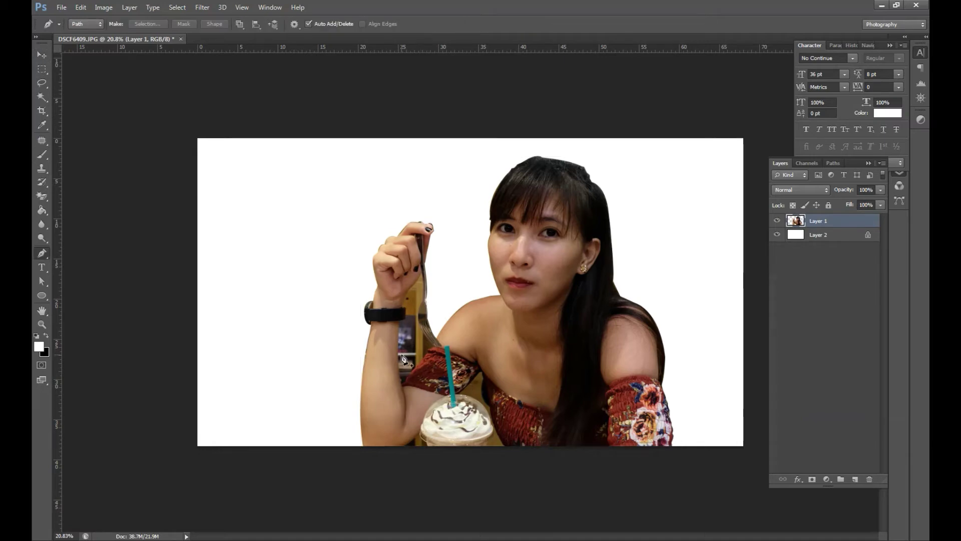
pyautogui.scroll(5, 401, 356)
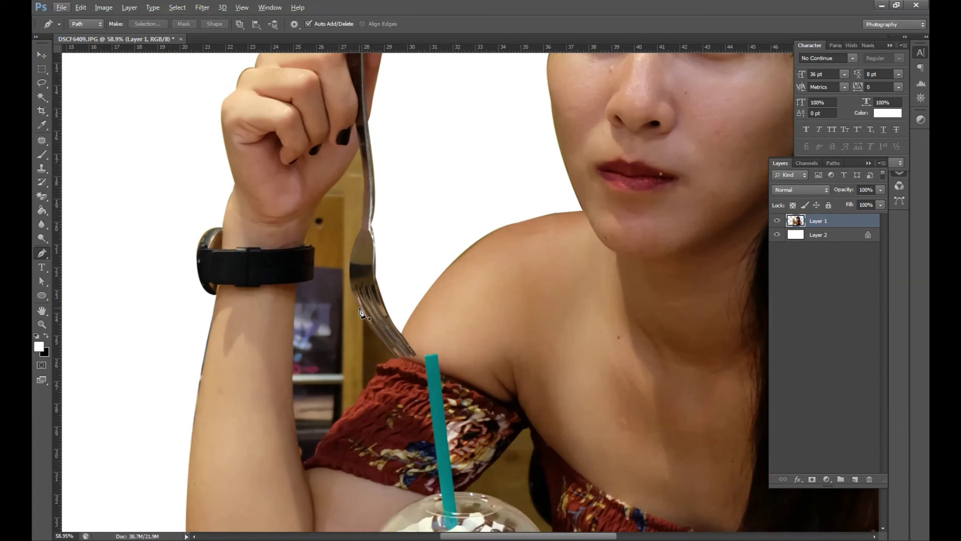
pyautogui.scroll(2, 386, 333)
pyautogui.hscroll(-3, 496, 120)
pyautogui.click(486, 105)
pyautogui.moveTo(437, 172); pyautogui.dragTo(426, 184)
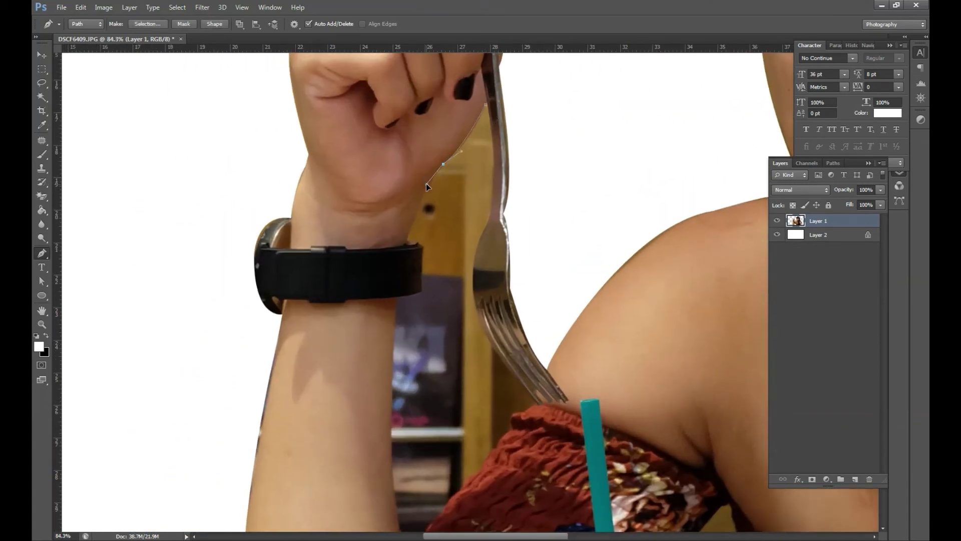
pyautogui.click(419, 244)
pyautogui.click(400, 296)
pyautogui.scroll(-4, 403, 280)
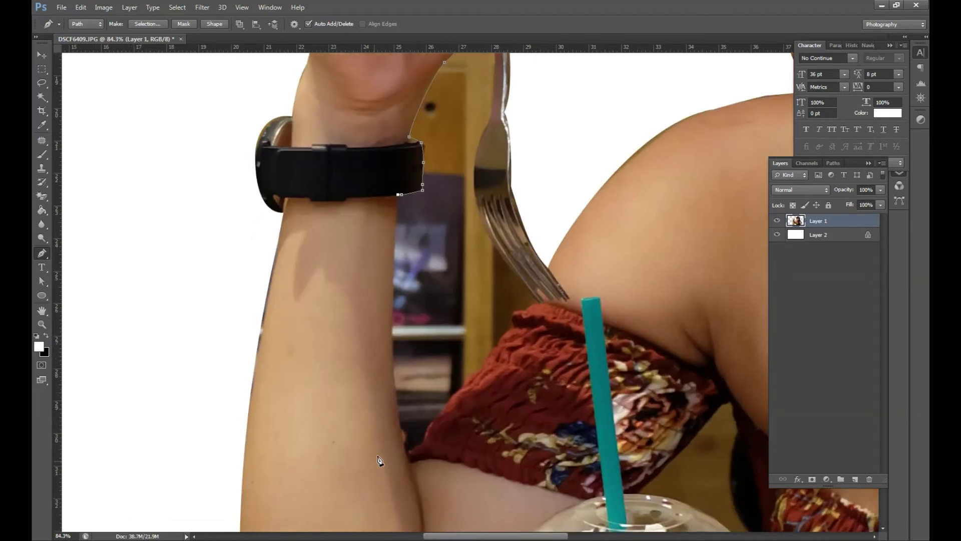
pyautogui.moveTo(402, 429); pyautogui.dragTo(414, 449)
pyautogui.click(421, 442)
# Continue the path up the dress edge to the fork tines and close it at the start
pyautogui.moveTo(436, 416); pyautogui.dragTo(516, 352)
pyautogui.click(457, 426)
pyautogui.click(484, 389)
pyautogui.click(490, 379)
pyautogui.click(505, 360)
pyautogui.click(516, 348)
pyautogui.click(527, 344)
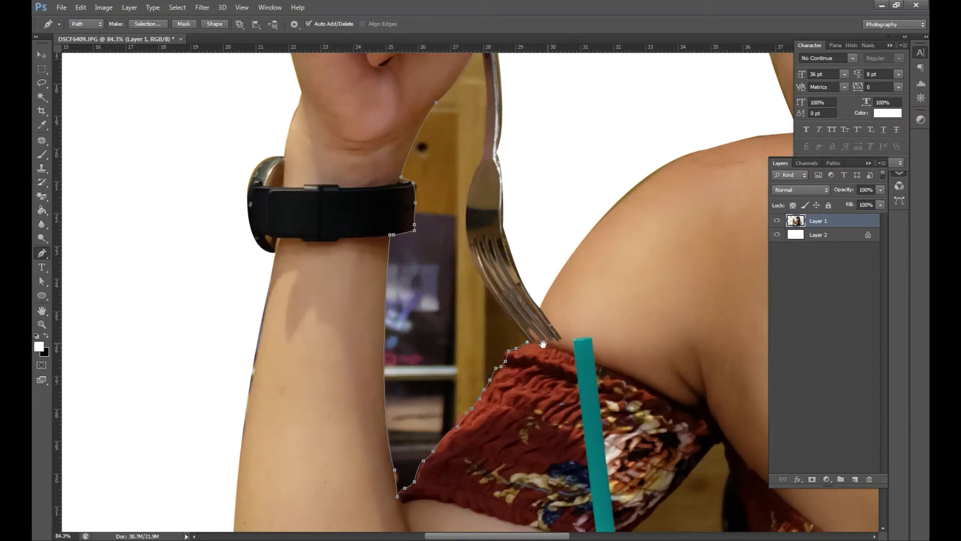
pyautogui.scroll(2, 479, 233)
pyautogui.moveTo(468, 206); pyautogui.dragTo(472, 164)
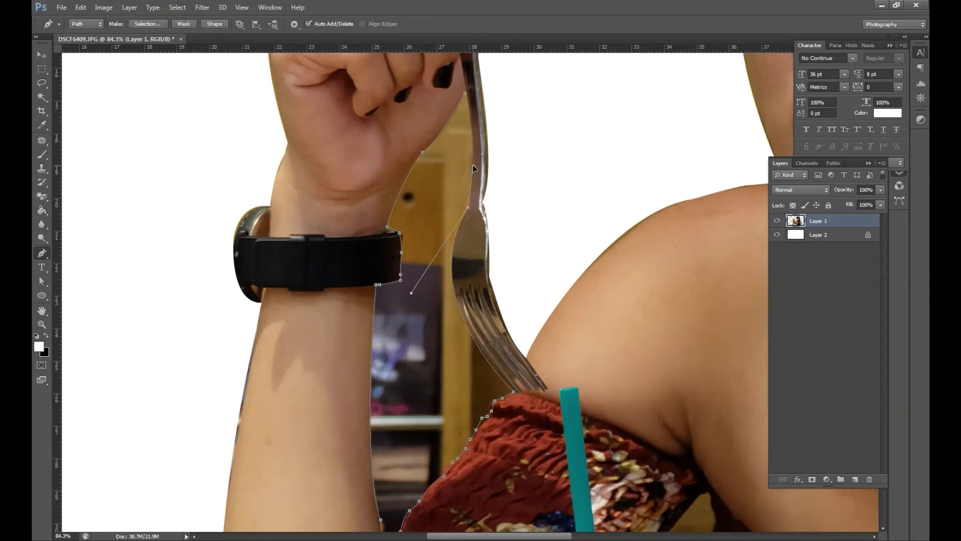
pyautogui.scroll(3, 473, 169)
pyautogui.click(463, 170)
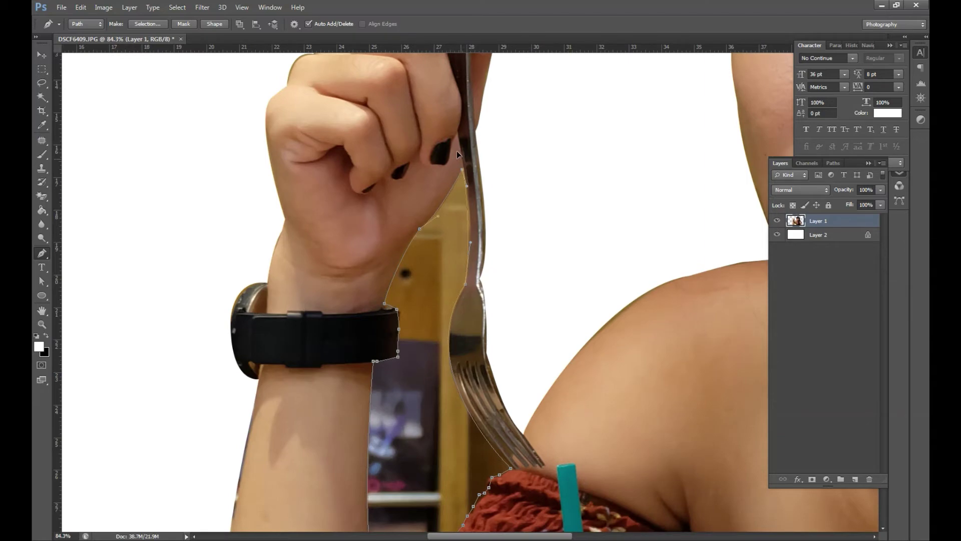
# Make a selection from the path, cut it to Layer 3 with Layer Via Cut, and delete Layer 3
pyautogui.rightClick(523, 205)
pyautogui.click(559, 254)
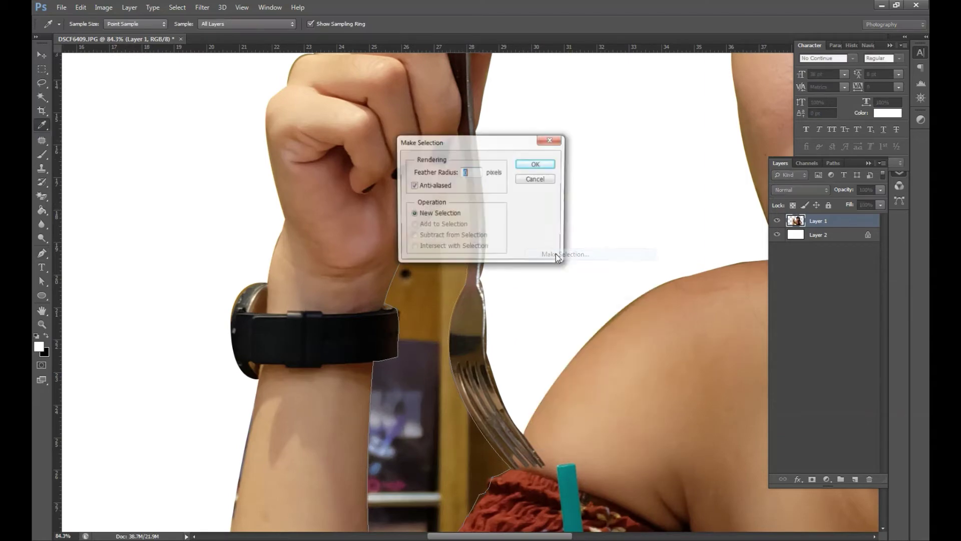
pyautogui.click(543, 163)
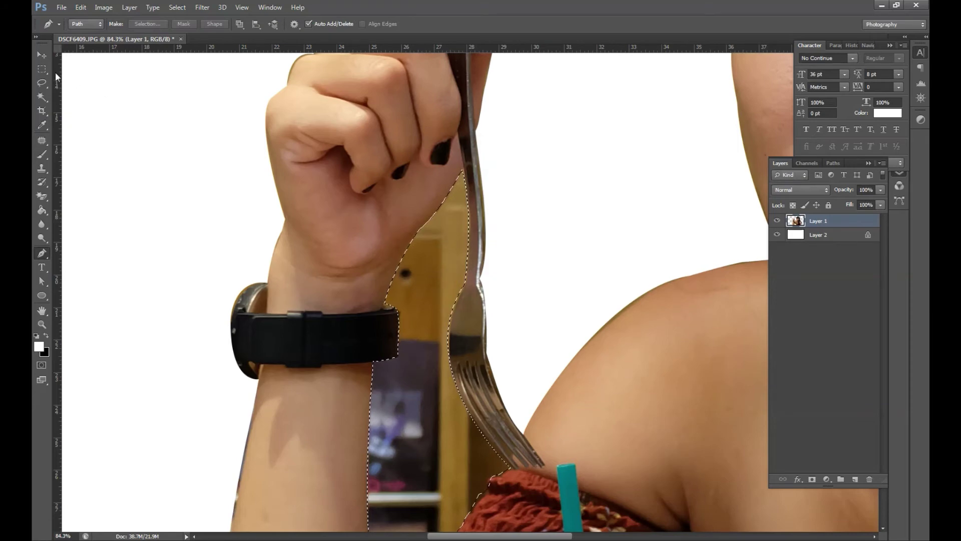
pyautogui.press('m')
pyautogui.rightClick(436, 301)
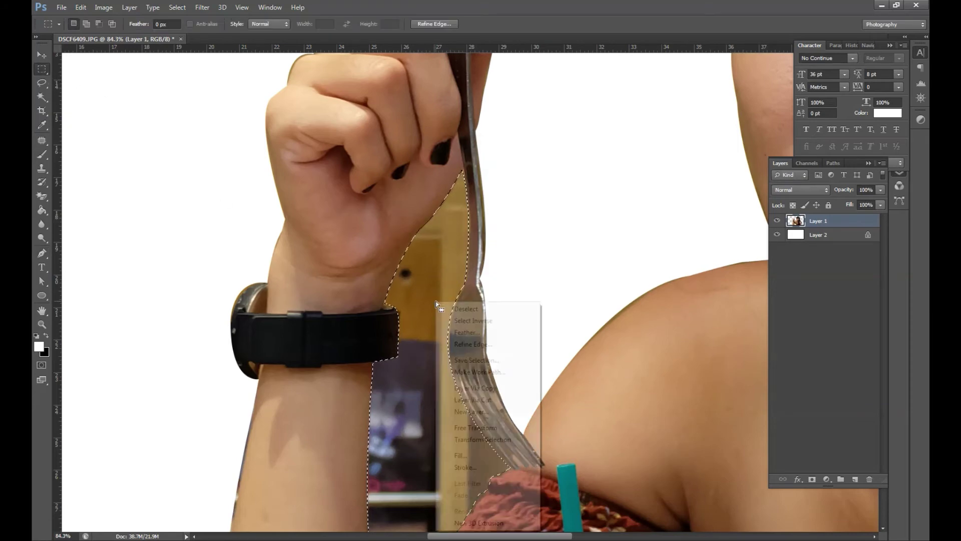
pyautogui.click(499, 401)
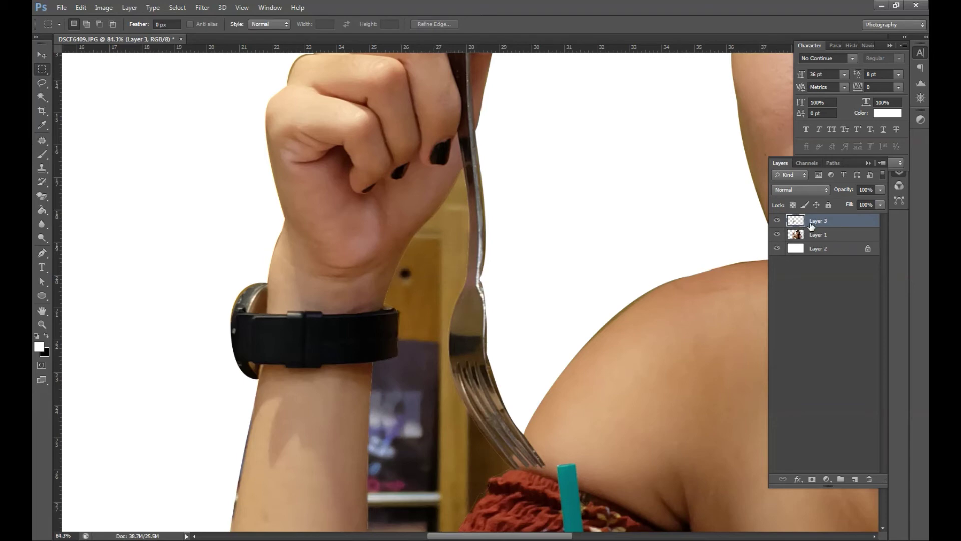
pyautogui.press('Delete')
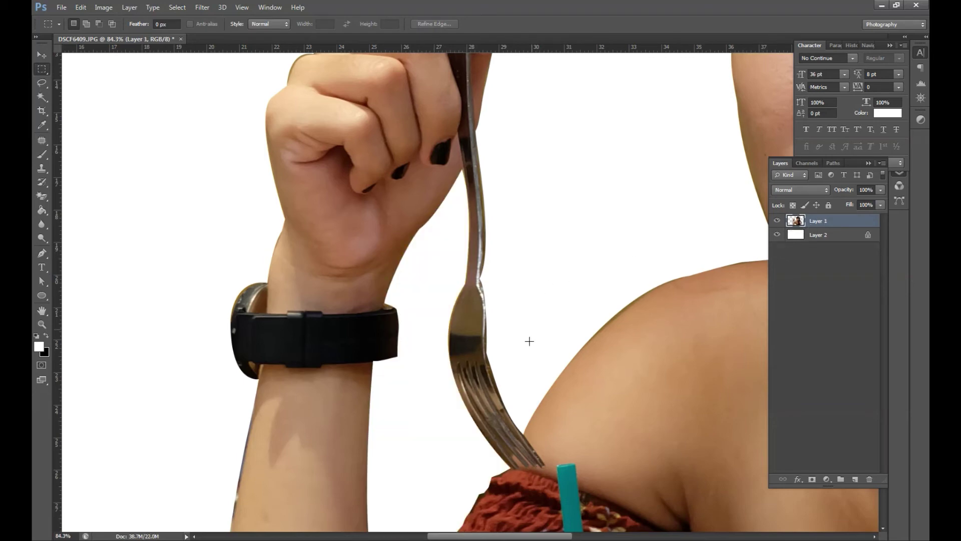
pyautogui.scroll(-5, 529, 341)
pyautogui.moveTo(554, 389); pyautogui.dragTo(495, 257)
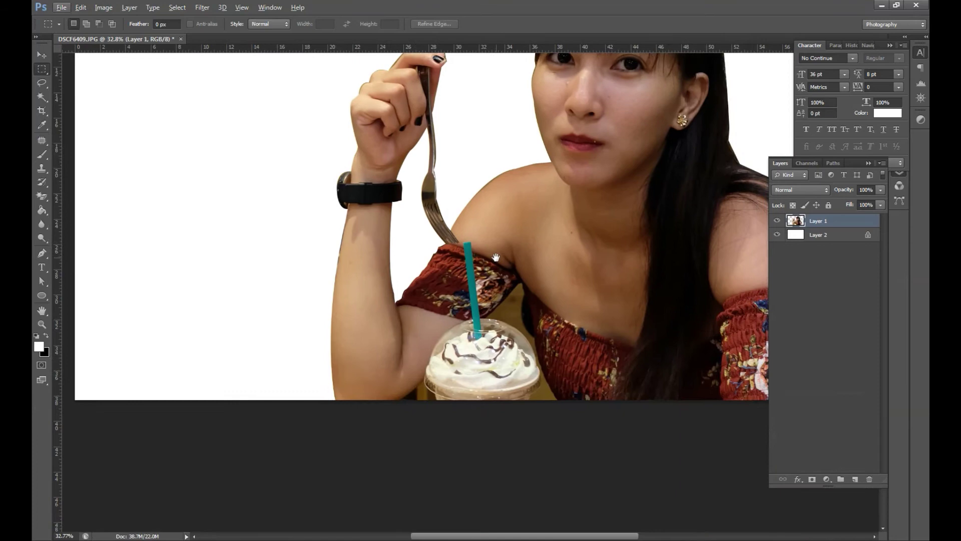
pyautogui.scroll(1, 516, 353)
# Pen-trace a closed path around the café gap beside the drink lid down to the canvas bottom
pyautogui.press('p')
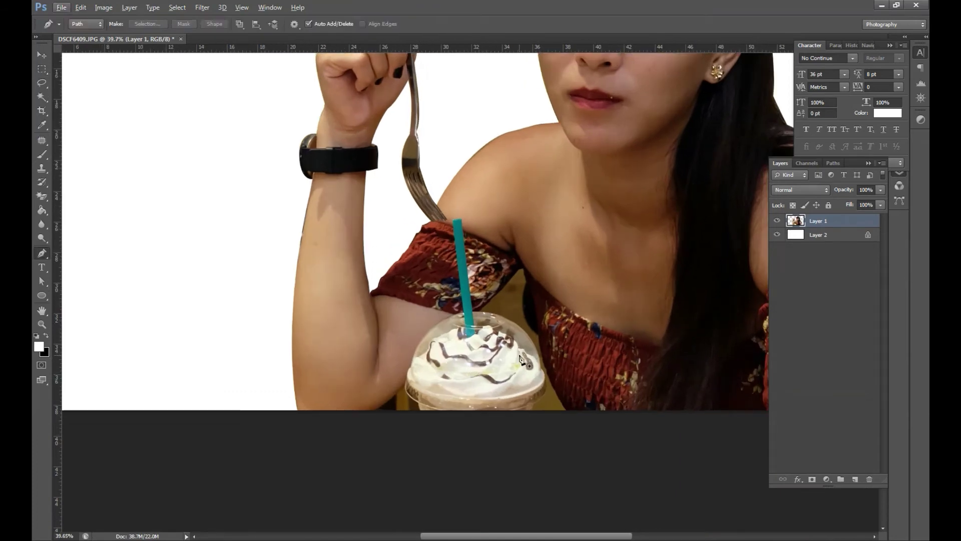
pyautogui.click(479, 310)
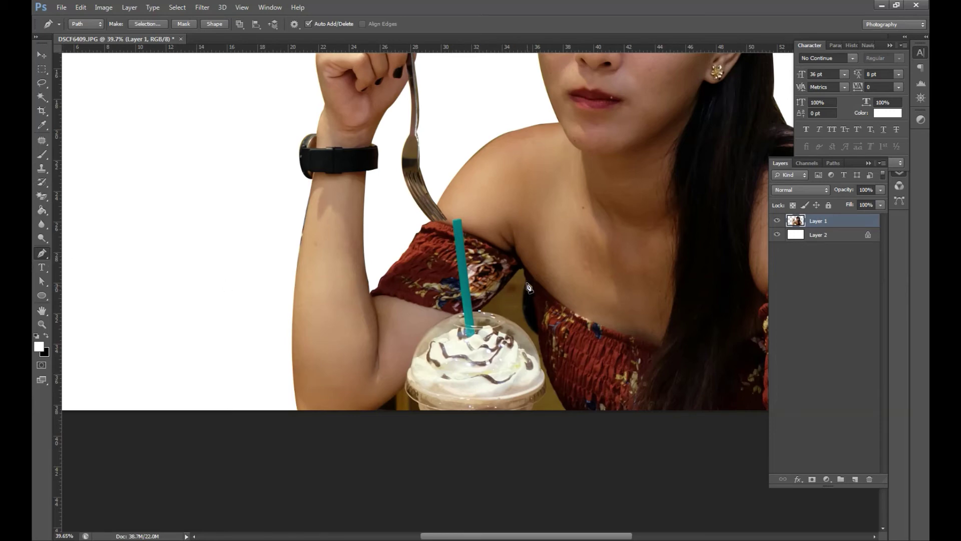
pyautogui.moveTo(517, 269); pyautogui.dragTo(520, 264)
pyautogui.moveTo(536, 311); pyautogui.dragTo(536, 329)
pyautogui.moveTo(571, 412); pyautogui.dragTo(536, 411)
pyautogui.click(530, 412)
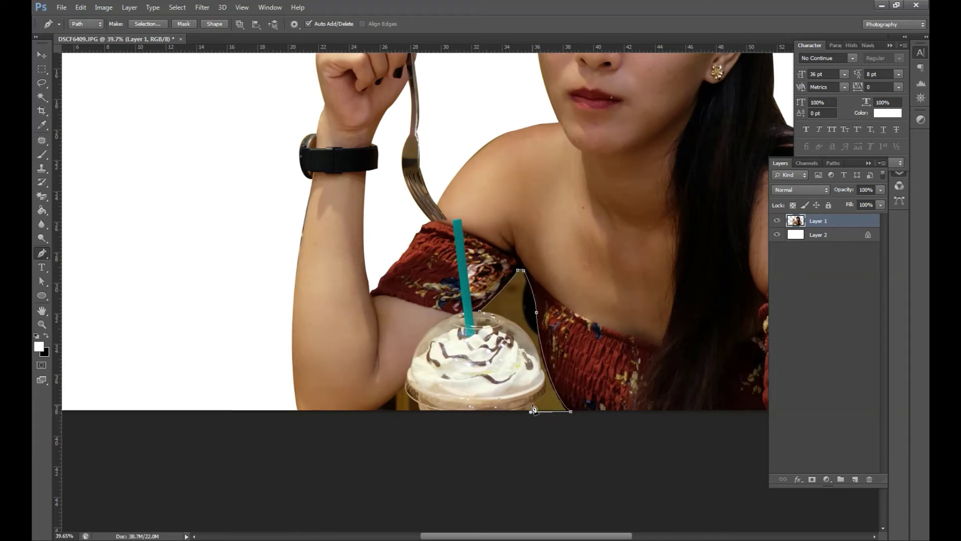
pyautogui.click(542, 373)
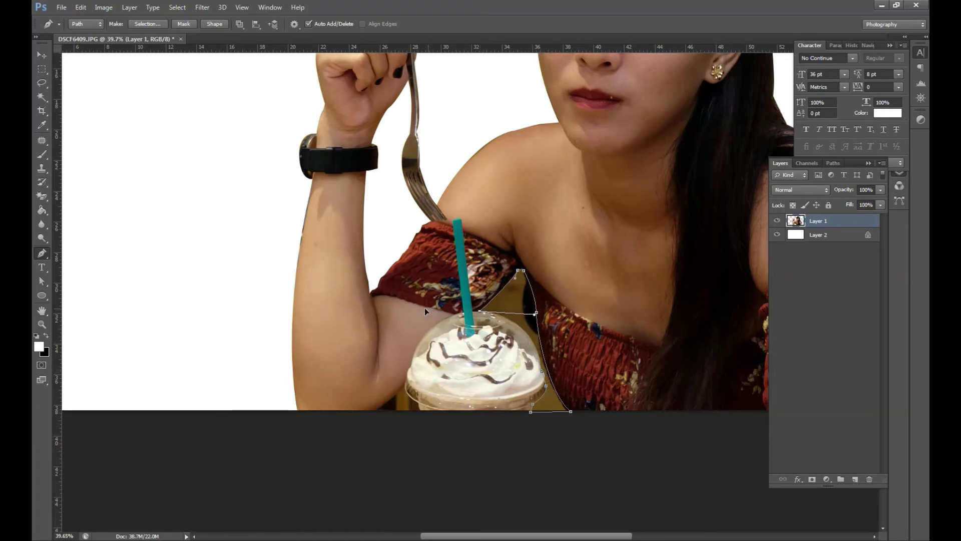
pyautogui.keyDown('ctrl'); pyautogui.click(450, 314); pyautogui.keyUp('ctrl')
# Turn that path into a selection, delete the background inside it, and deselect
pyautogui.rightClick(540, 299)
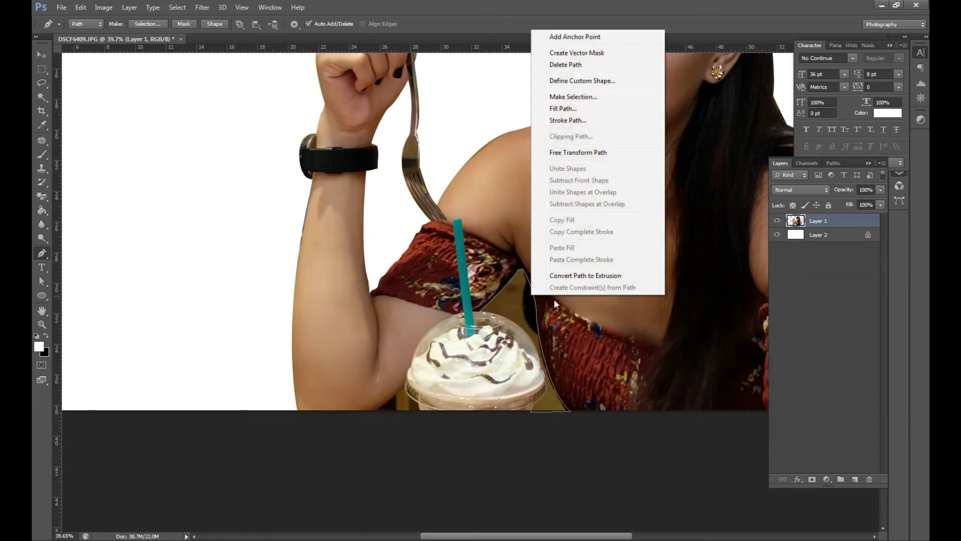
pyautogui.click(581, 95)
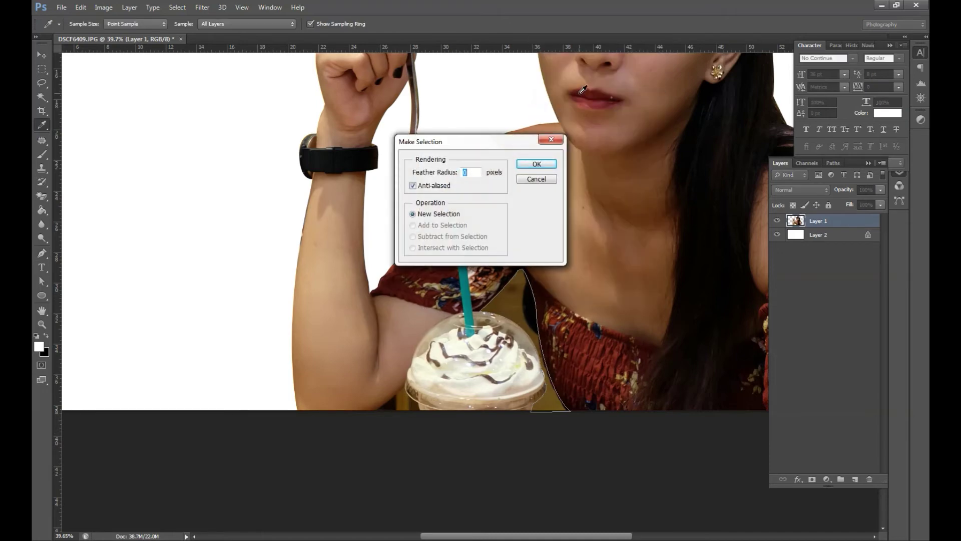
pyautogui.click(536, 165)
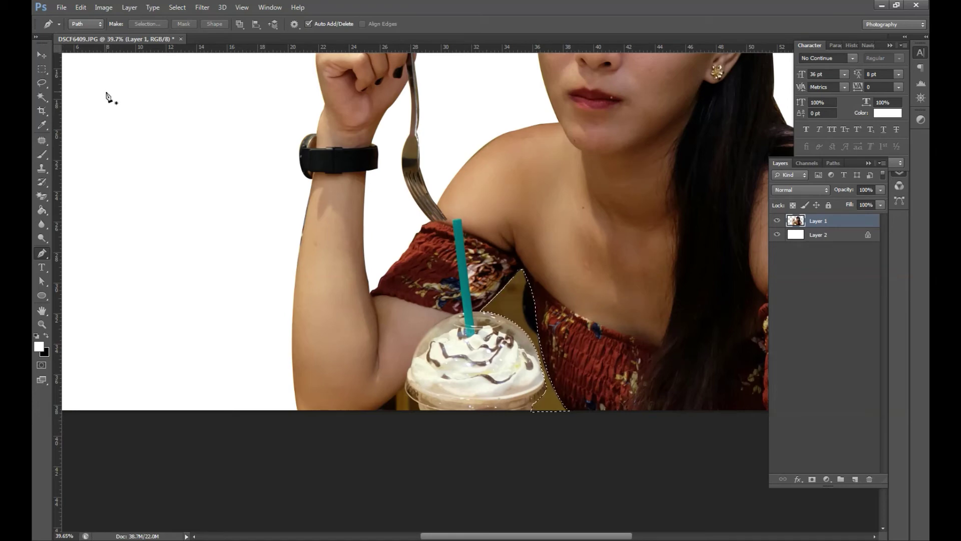
pyautogui.press('Delete')
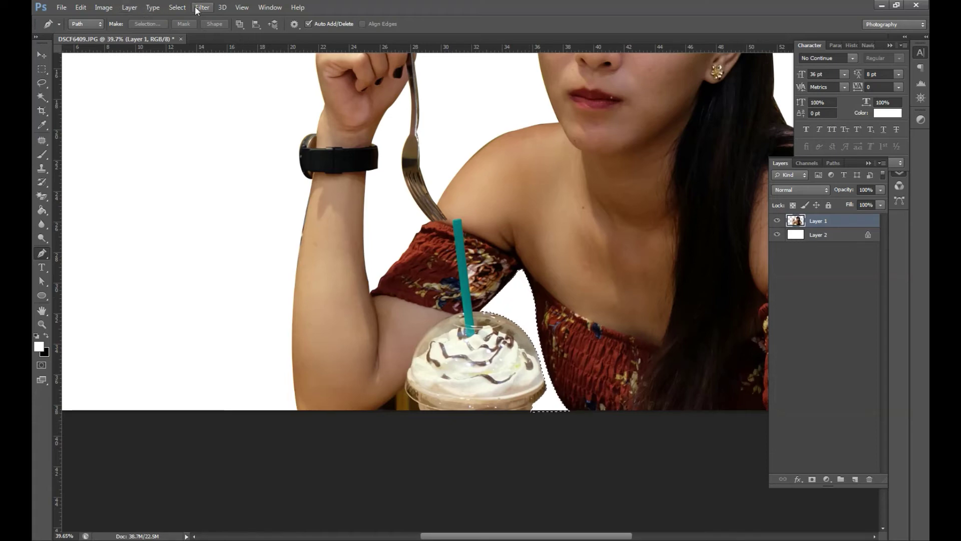
pyautogui.click(177, 7)
pyautogui.click(187, 29)
# Trace the small triangle at the canvas bottom edge, delete its background, and deselect
pyautogui.click(374, 411)
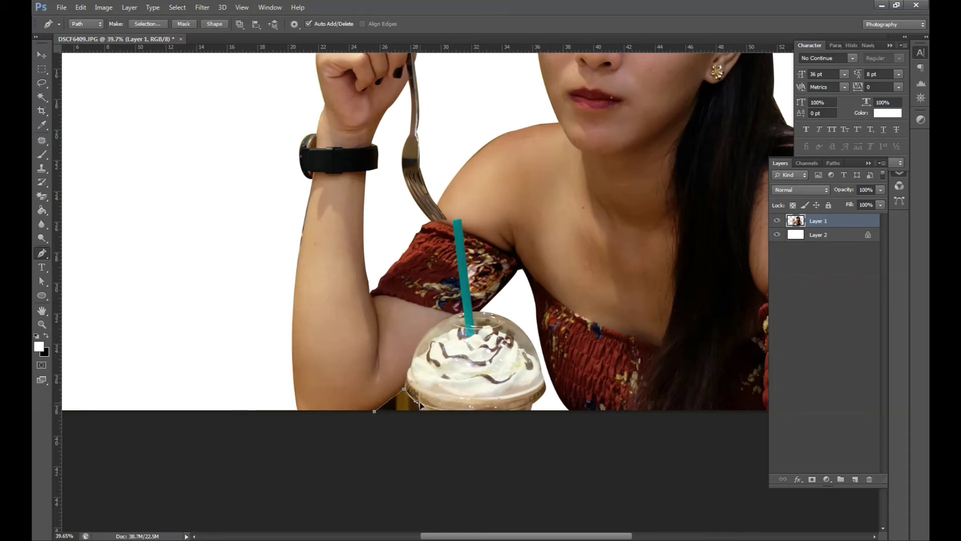
pyautogui.click(419, 411)
pyautogui.click(374, 411)
pyautogui.rightClick(404, 330)
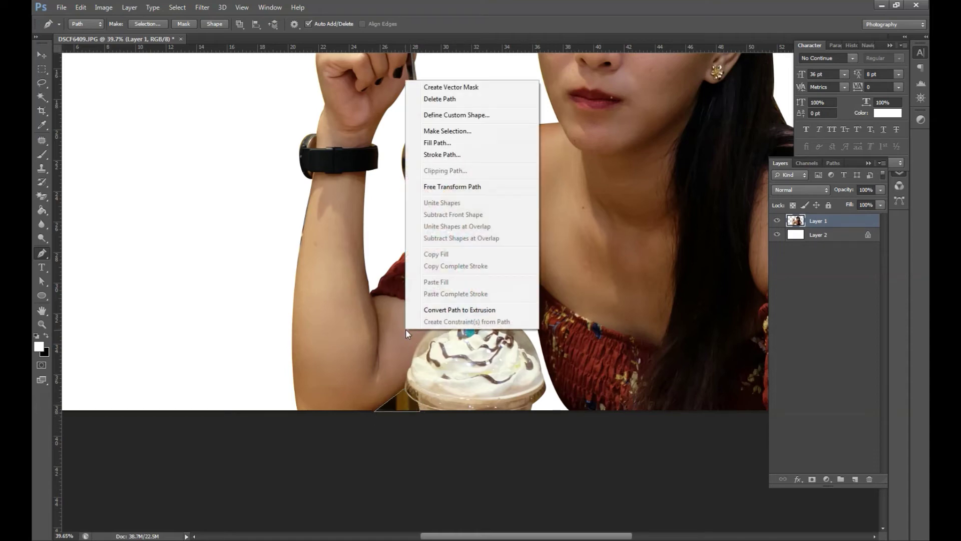
pyautogui.click(448, 130)
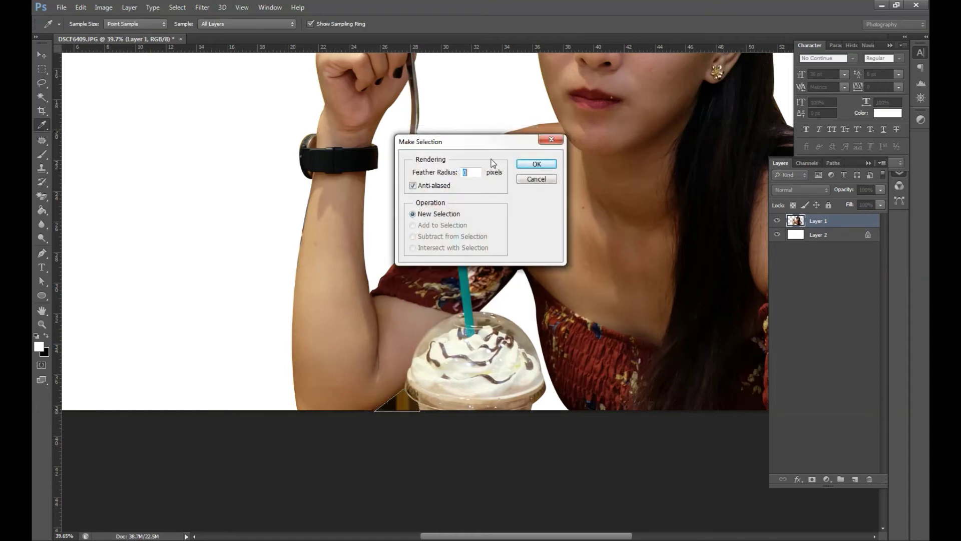
pyautogui.click(527, 165)
pyautogui.press('Delete')
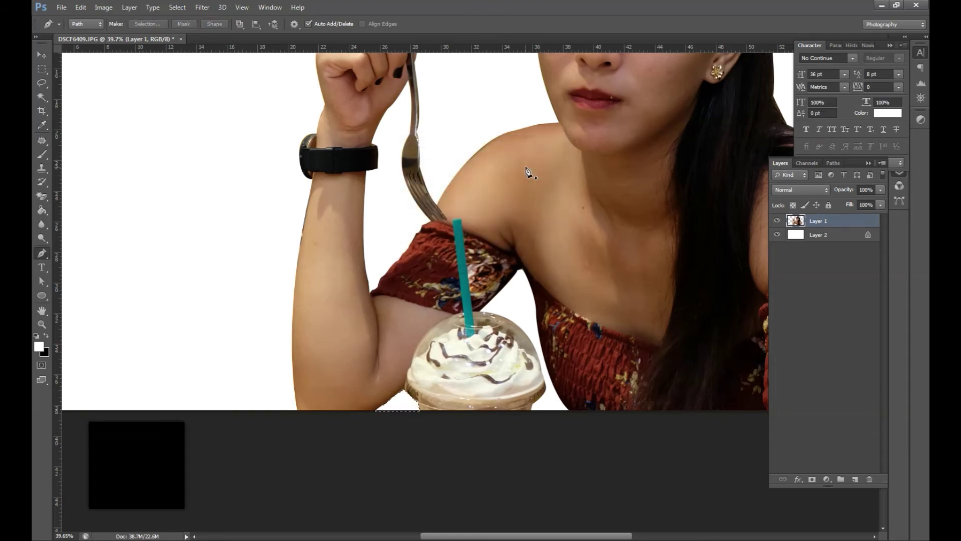
pyautogui.click(177, 7)
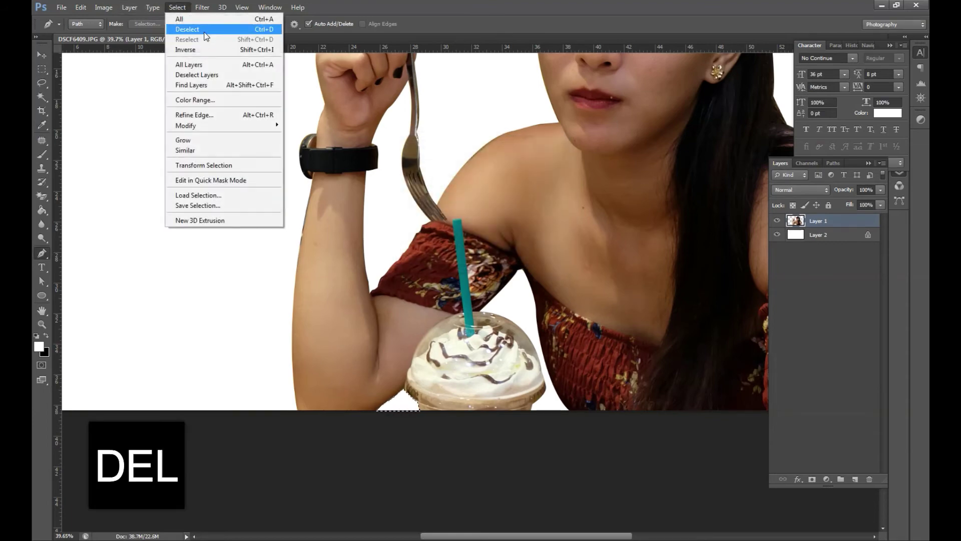
pyautogui.click(187, 29)
pyautogui.scroll(-2, 479, 287)
pyautogui.scroll(-2, 479, 286)
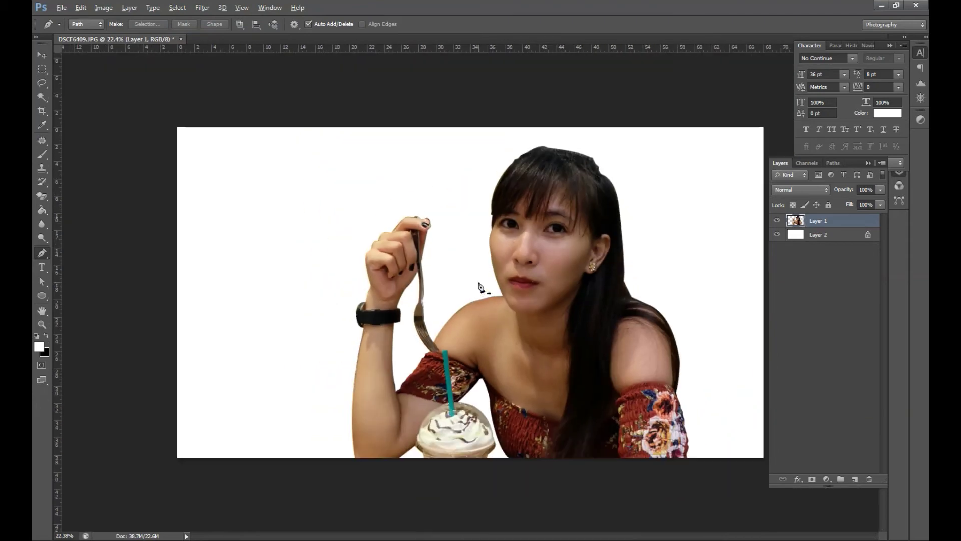
pyautogui.click(42, 55)
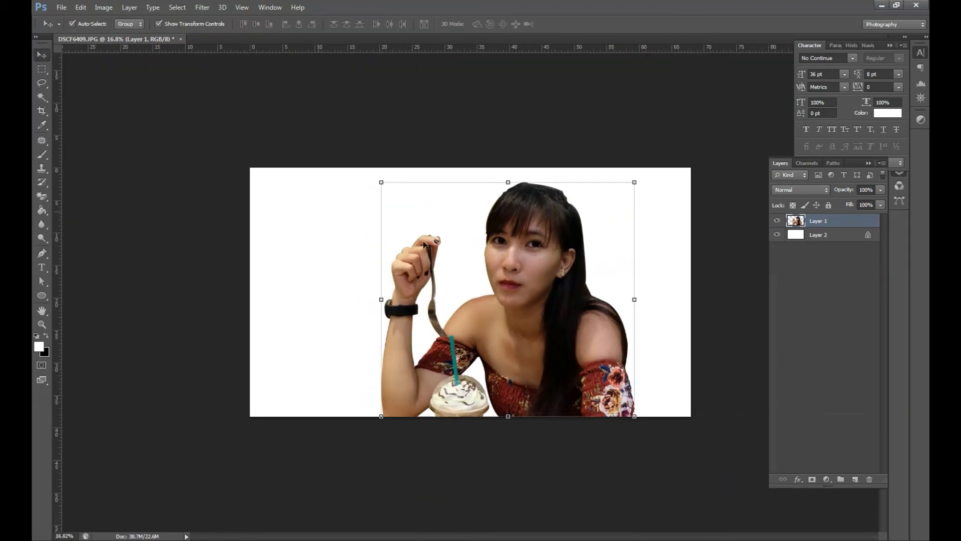
pyautogui.click(780, 235)
pyautogui.click(780, 235)
pyautogui.click(781, 235)
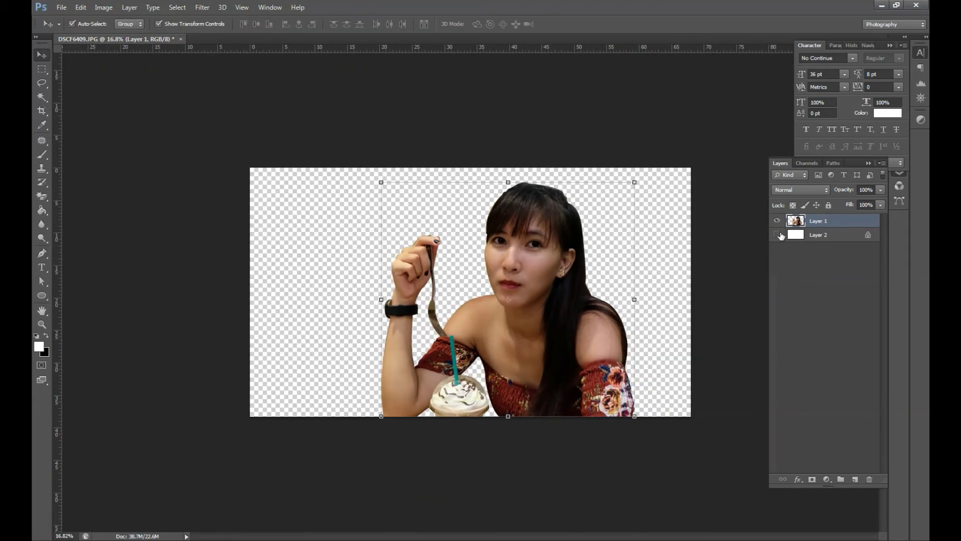
pyautogui.click(781, 235)
pyautogui.click(584, 224)
pyautogui.scroll(4, 551, 310)
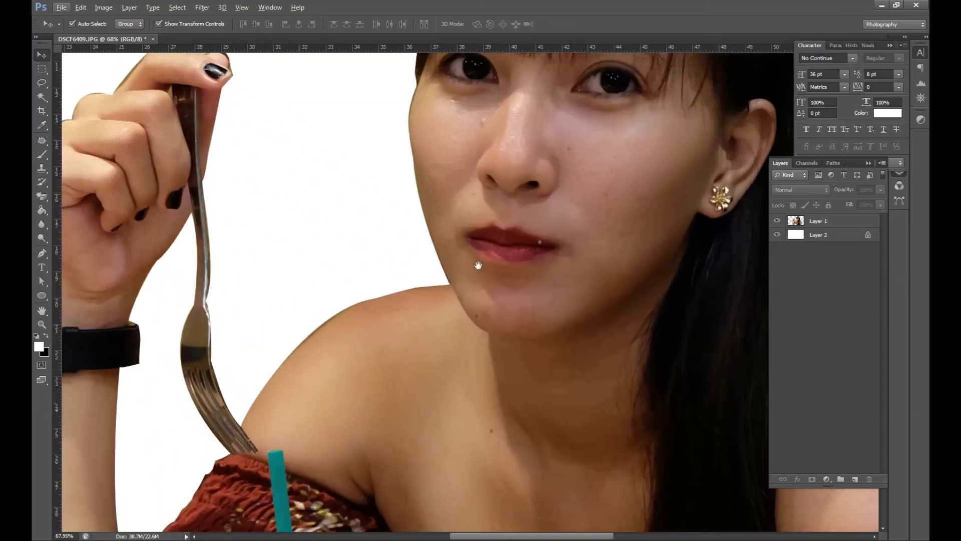
pyautogui.moveTo(478, 265); pyautogui.dragTo(583, 304)
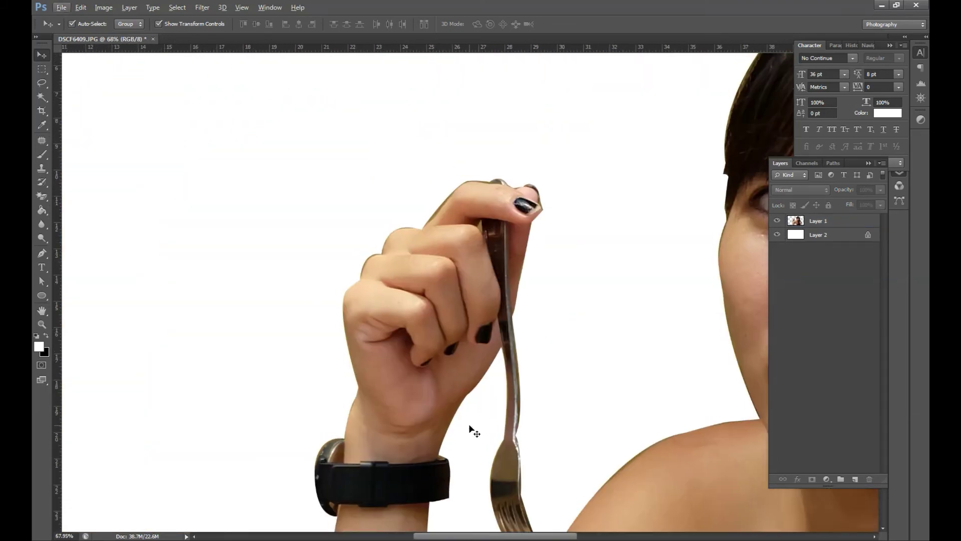
pyautogui.scroll(-5, 472, 429)
pyautogui.scroll(-5, 319, 339)
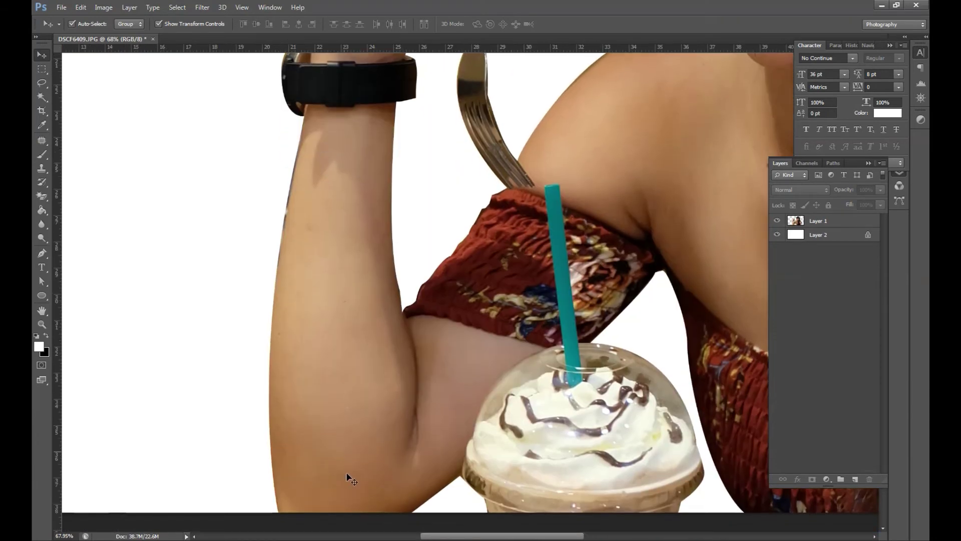
pyautogui.hotkey('ctrl', 'r')
pyautogui.moveTo(592, 150); pyautogui.dragTo(526, 424)
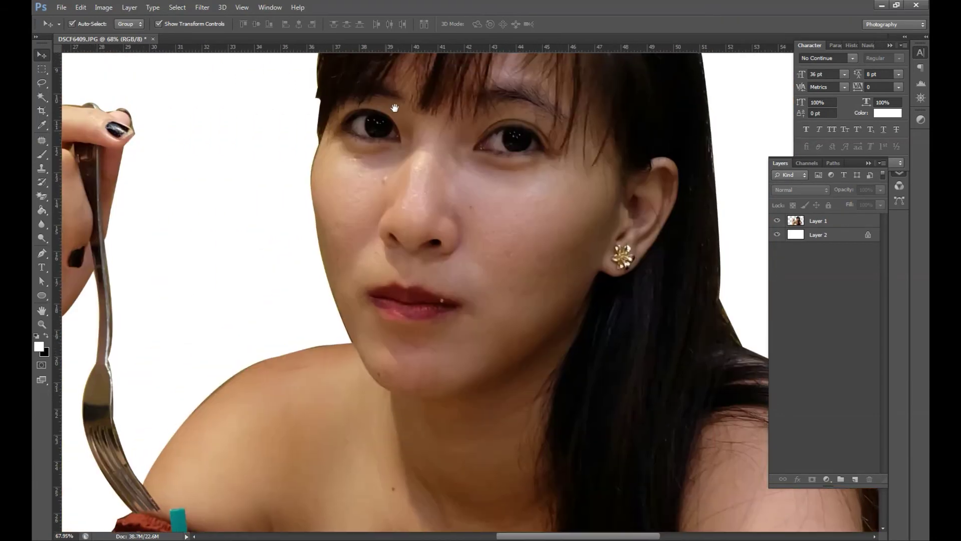
pyautogui.moveTo(403, 100); pyautogui.dragTo(378, 380)
pyautogui.moveTo(725, 280); pyautogui.dragTo(525, 111)
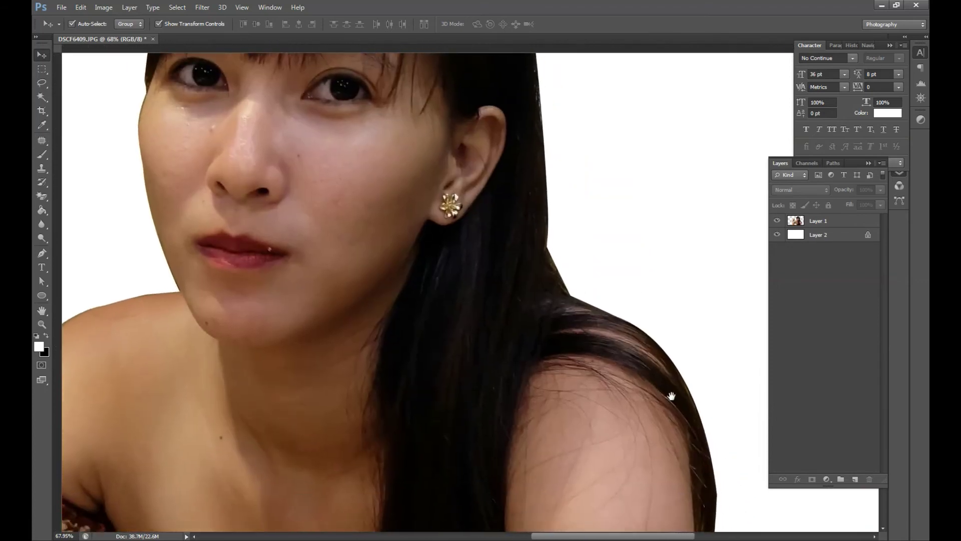
pyautogui.scroll(-5, 599, 369)
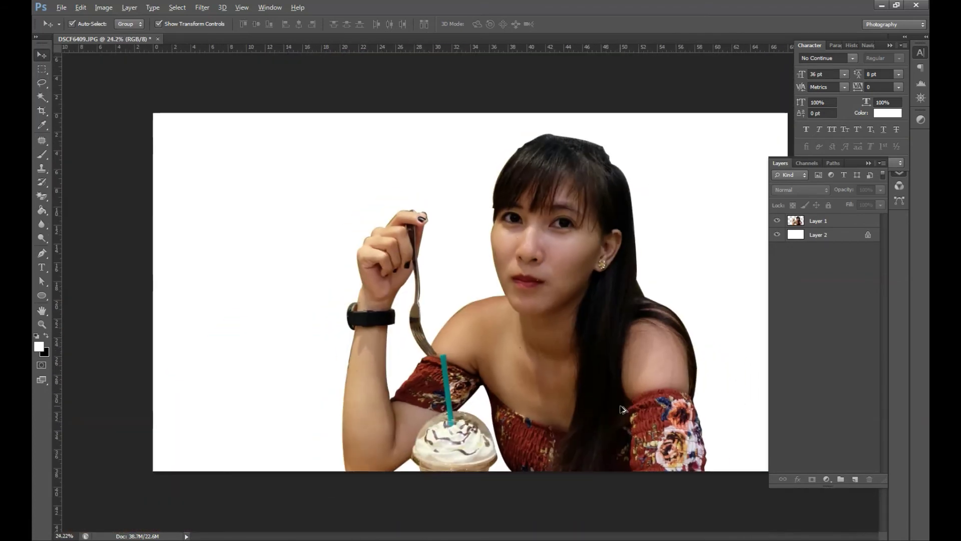
pyautogui.click(541, 220)
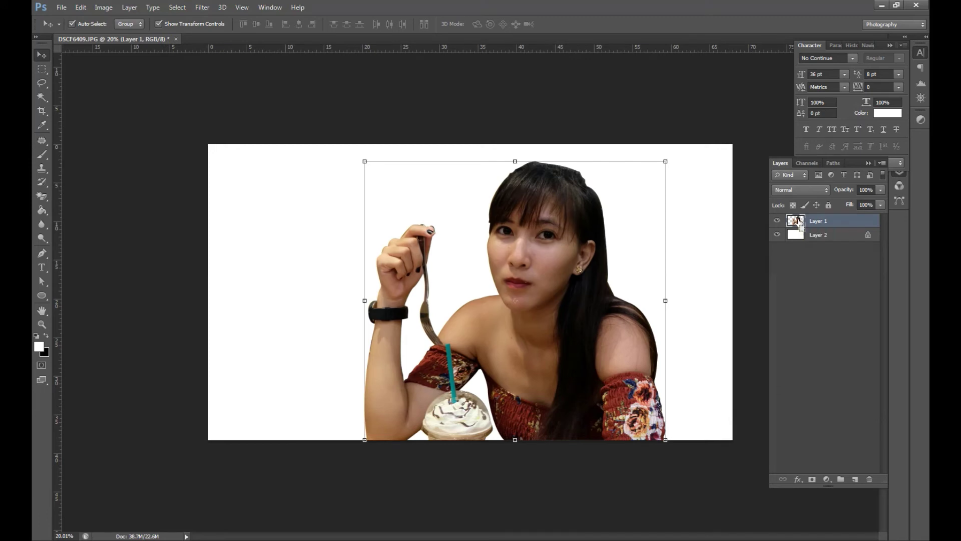
# Load Layer 1's outline as a selection, feather it 2.1 px in Refine Edge, and invert it
pyautogui.keyDown('ctrl'); pyautogui.click(797, 222); pyautogui.keyUp('ctrl')
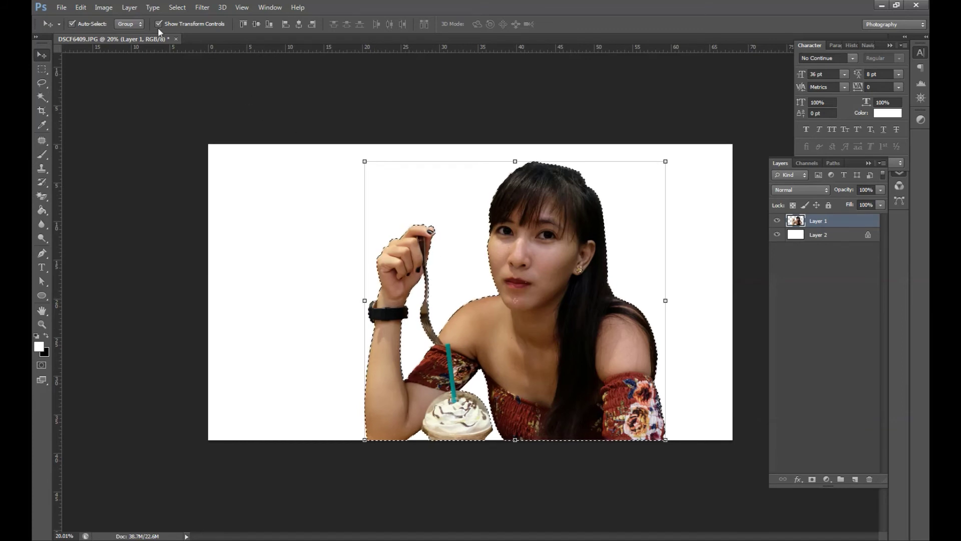
pyautogui.click(173, 8)
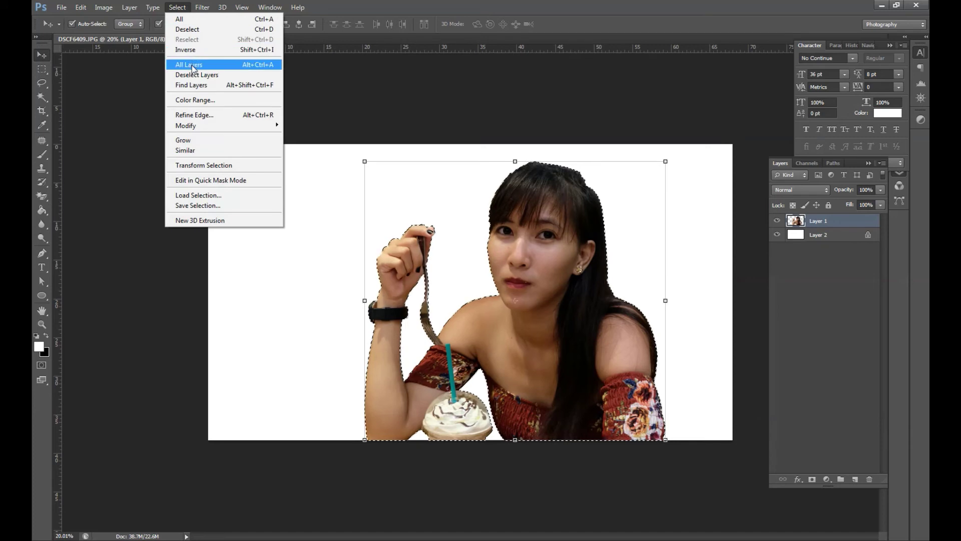
pyautogui.click(195, 115)
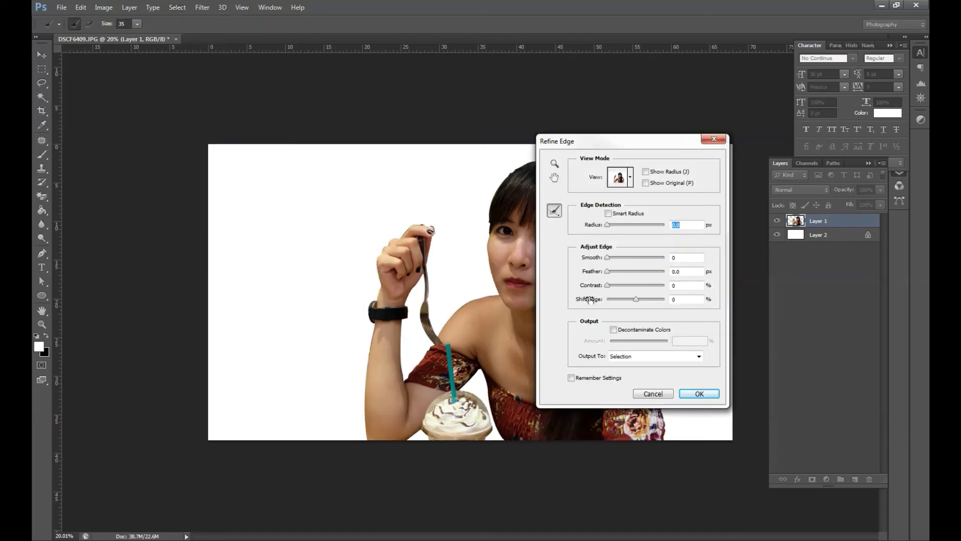
pyautogui.moveTo(609, 273); pyautogui.dragTo(621, 278)
pyautogui.click(699, 394)
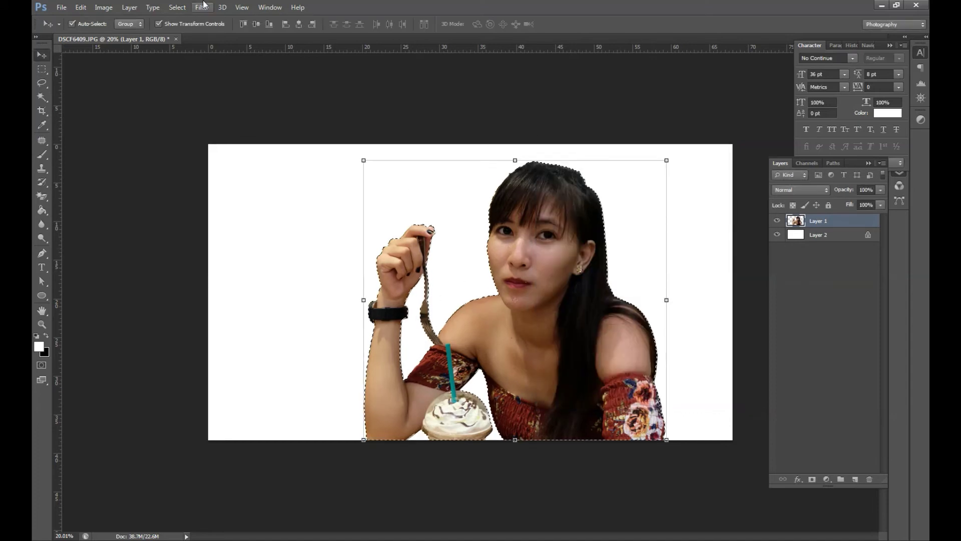
pyautogui.click(177, 7)
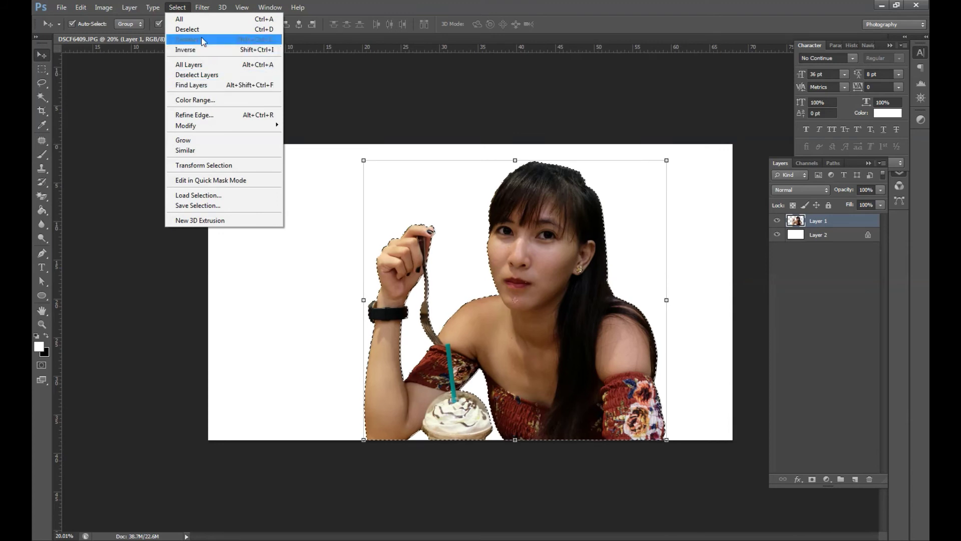
pyautogui.click(205, 50)
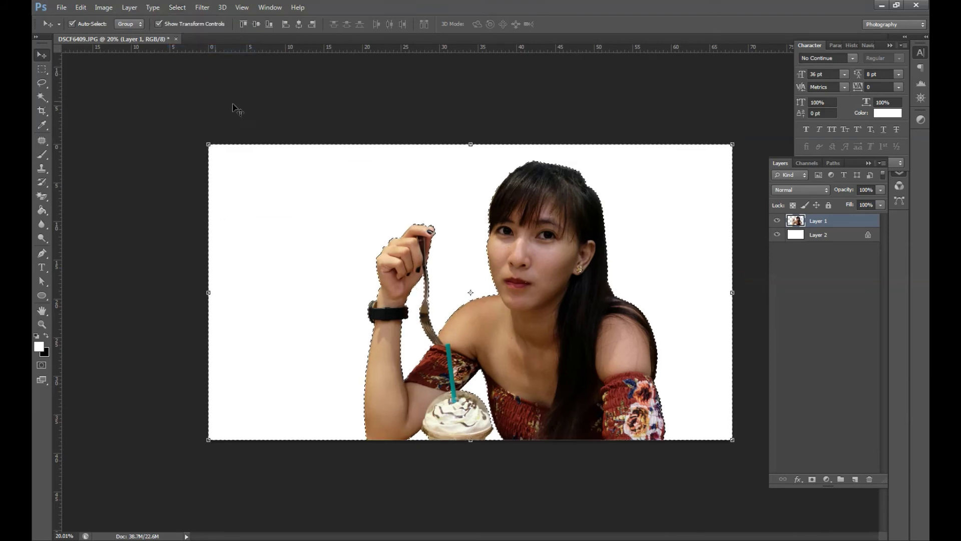
# Switch to the standard Eraser Tool with an enlarged brush size
pyautogui.click(43, 197)
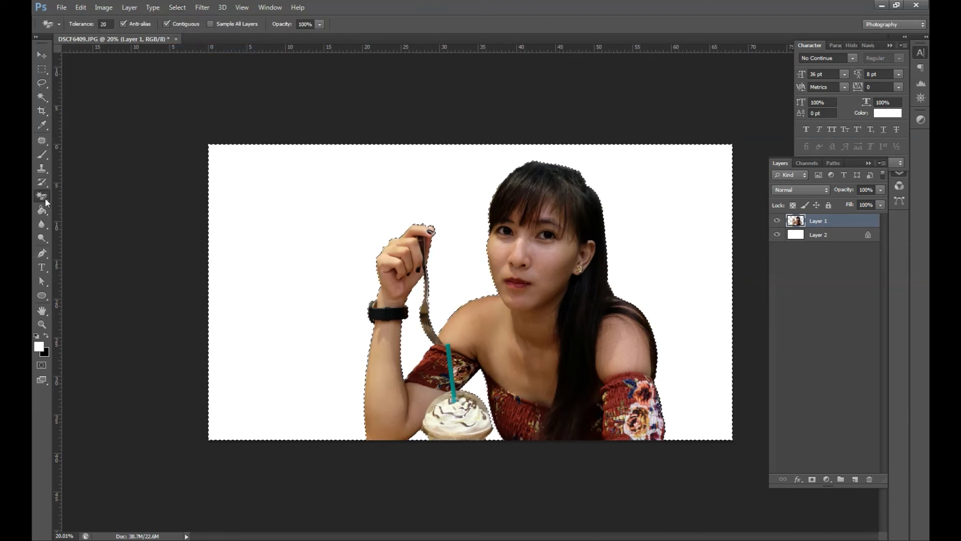
pyautogui.rightClick(41, 200)
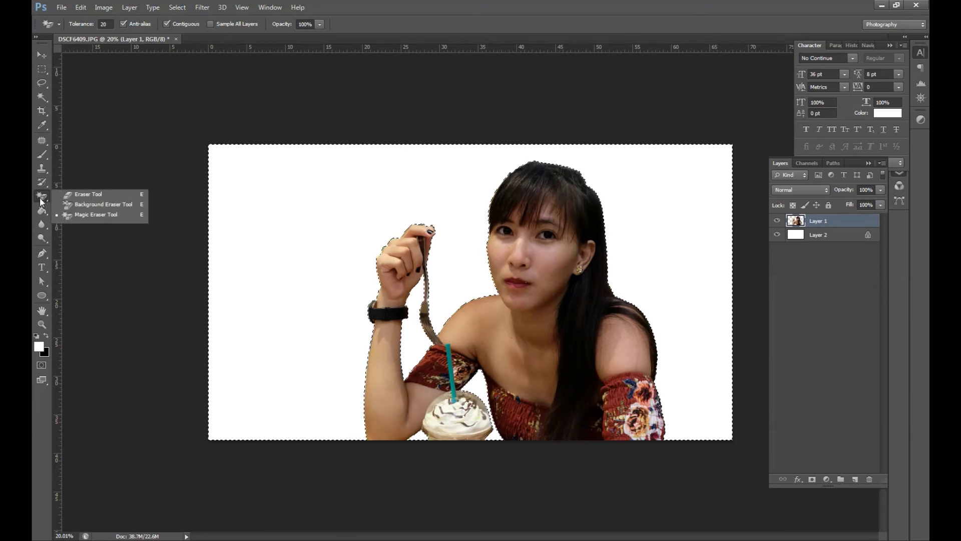
pyautogui.click(80, 195)
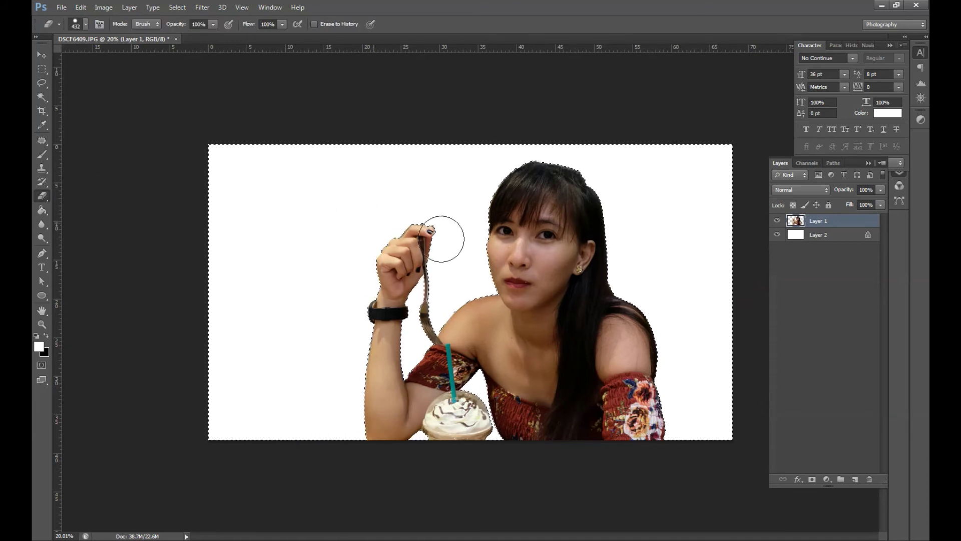
pyautogui.click(85, 24)
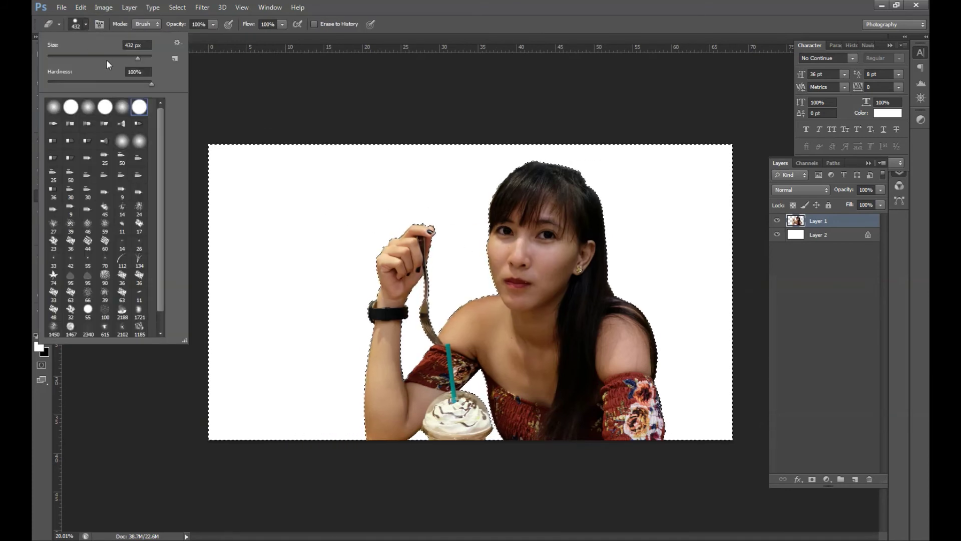
pyautogui.moveTo(138, 58); pyautogui.dragTo(142, 59)
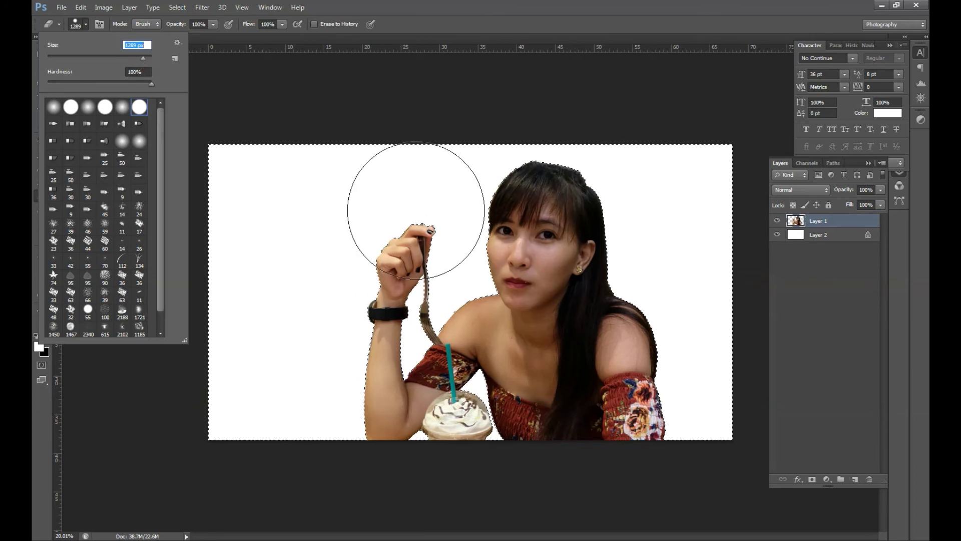
pyautogui.press('Return')
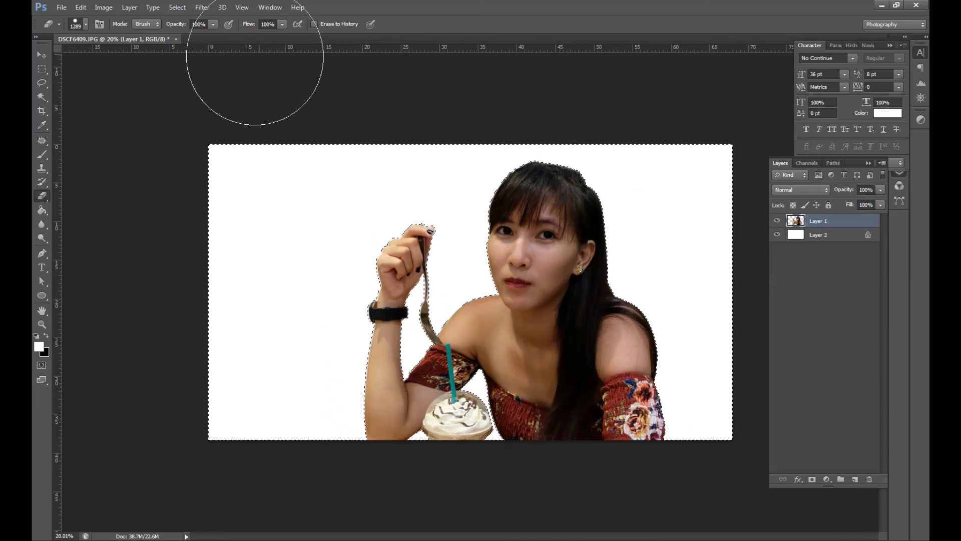
# Clear the selection and delete the white Layer 2
pyautogui.click(178, 8)
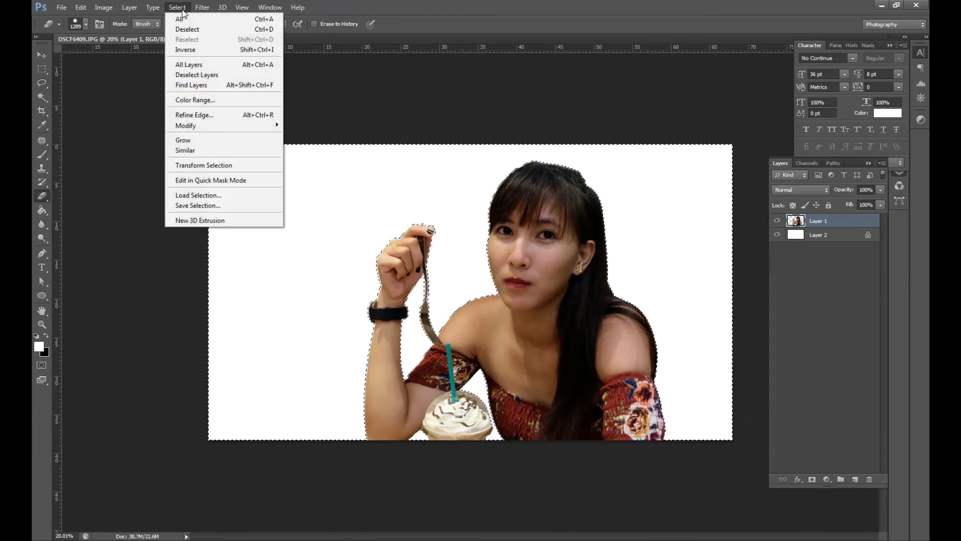
pyautogui.click(185, 30)
pyautogui.click(41, 55)
pyautogui.click(820, 286)
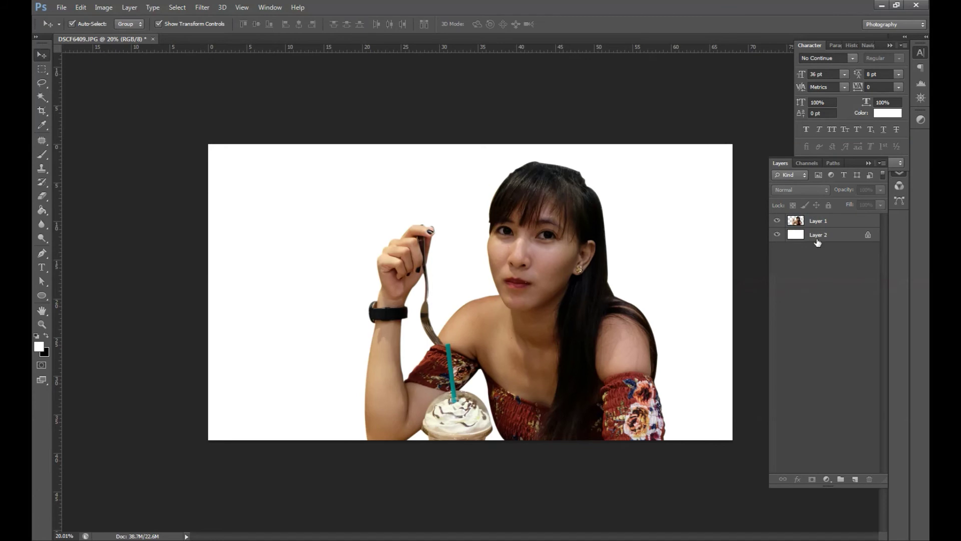
pyautogui.click(818, 241)
pyautogui.press('Delete')
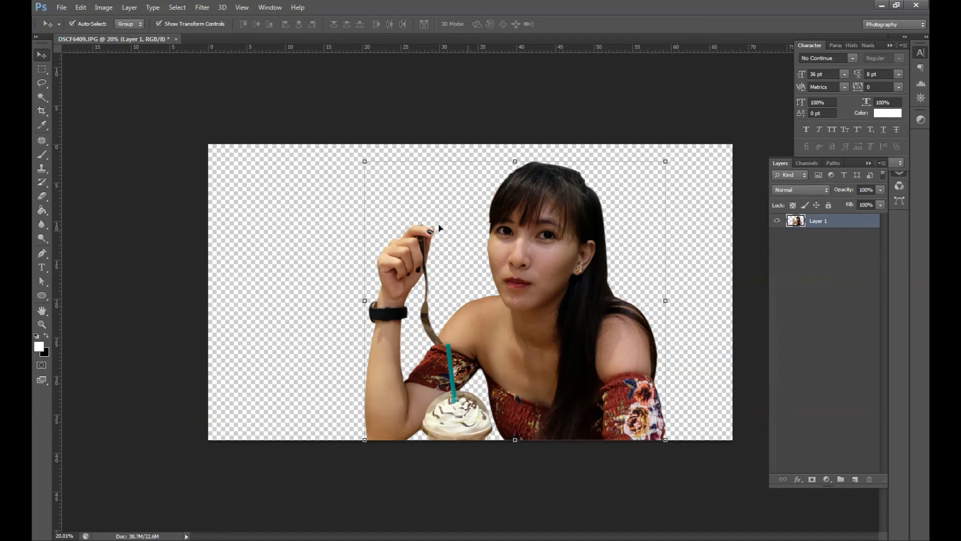
pyautogui.click(59, 9)
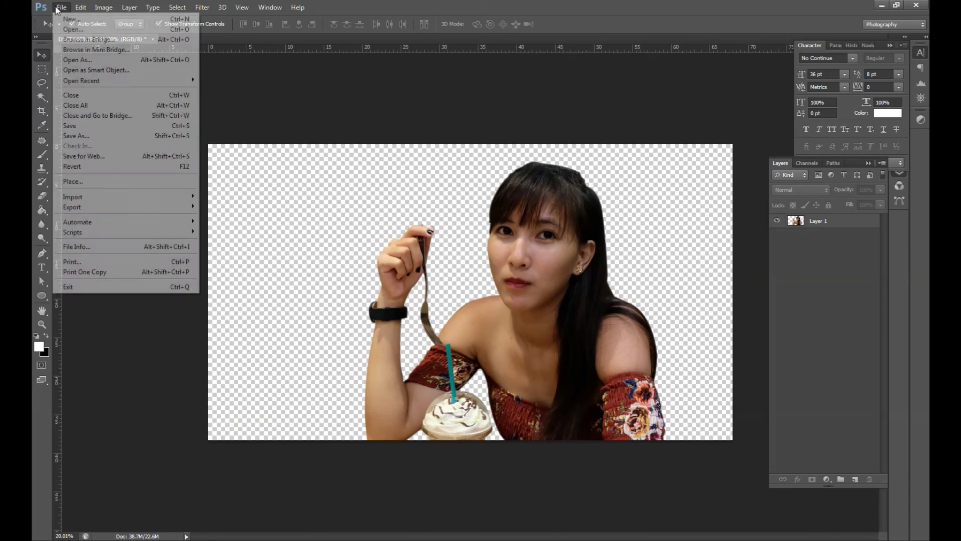
# Bring up the Open dialog and browse the DRAGON (G:) drive's folders
pyautogui.click(71, 31)
pyautogui.click(395, 287)
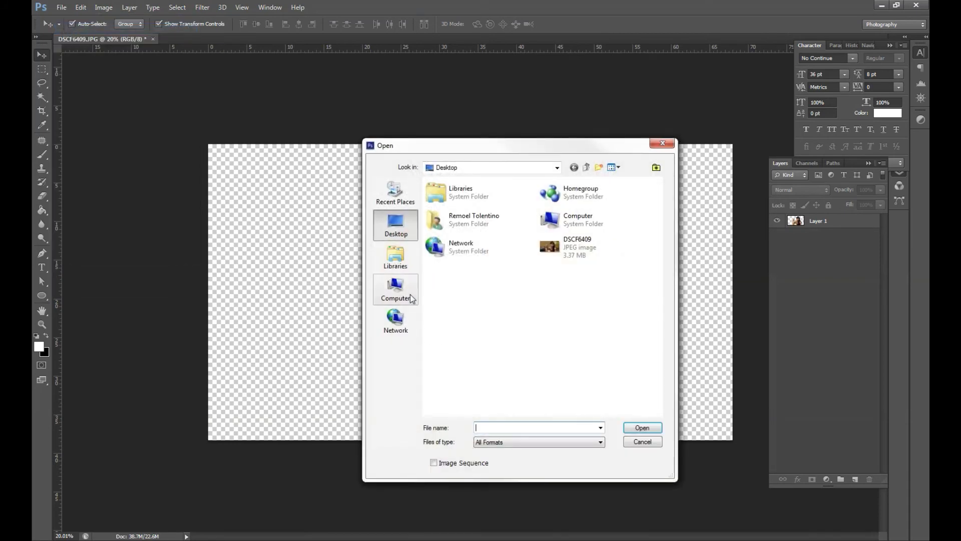
pyautogui.doubleClick(527, 320)
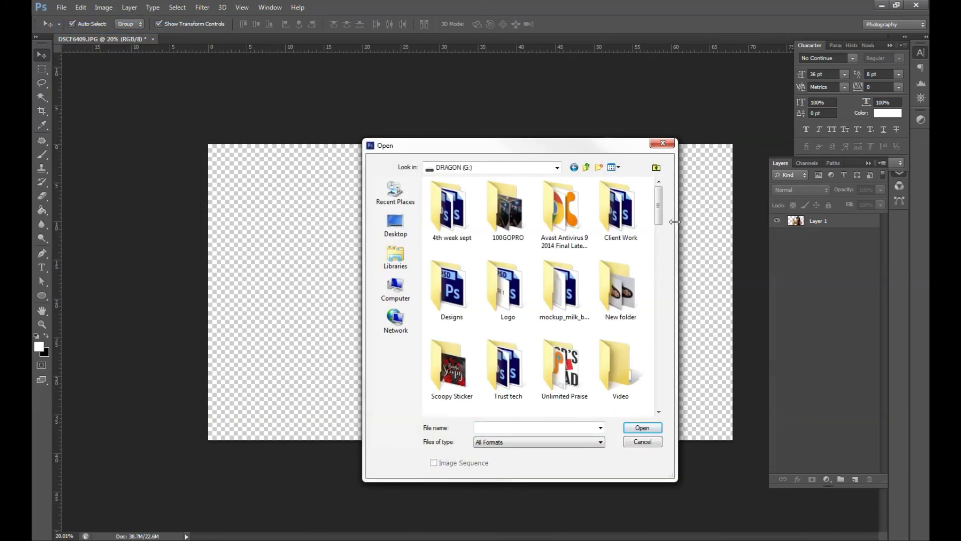
pyautogui.doubleClick(463, 369)
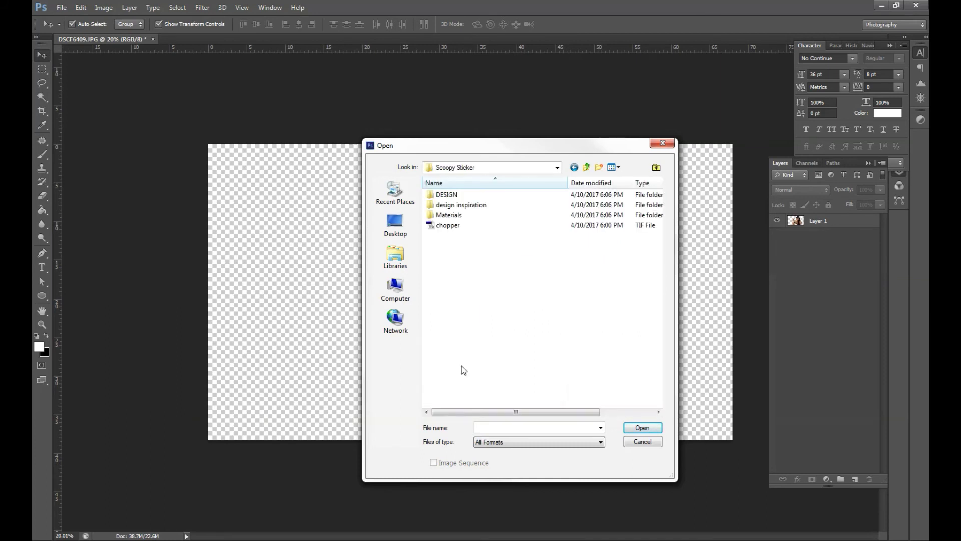
pyautogui.doubleClick(450, 194)
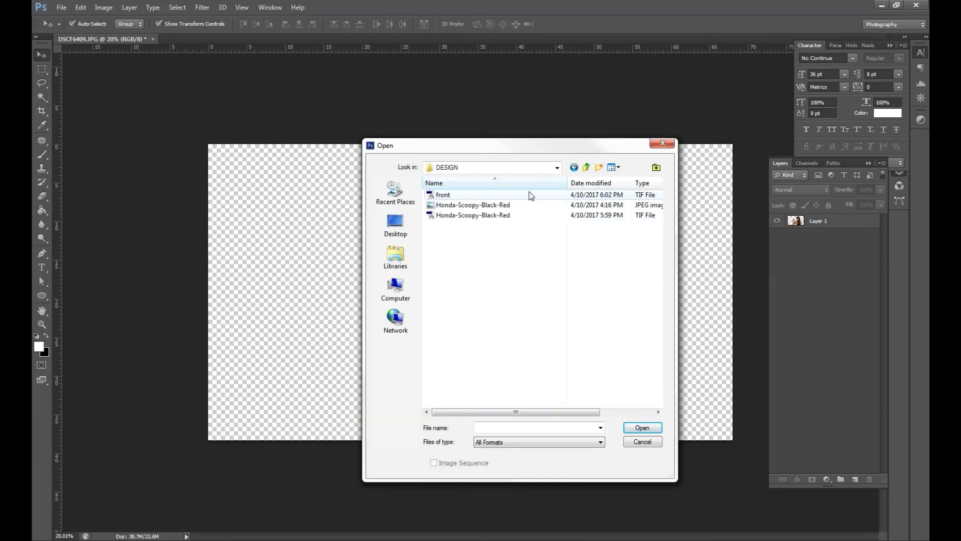
pyautogui.click(585, 168)
pyautogui.click(585, 168)
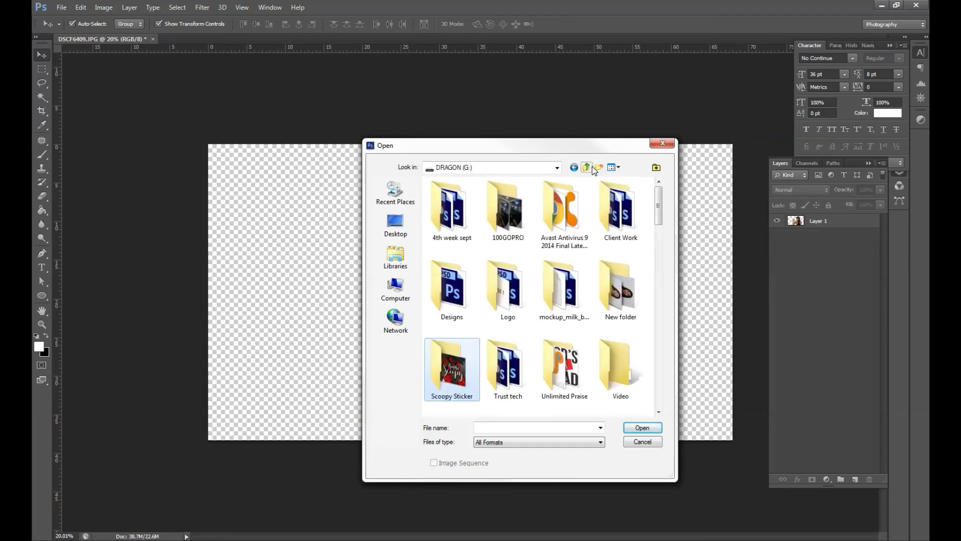
pyautogui.scroll(-10, 530, 369)
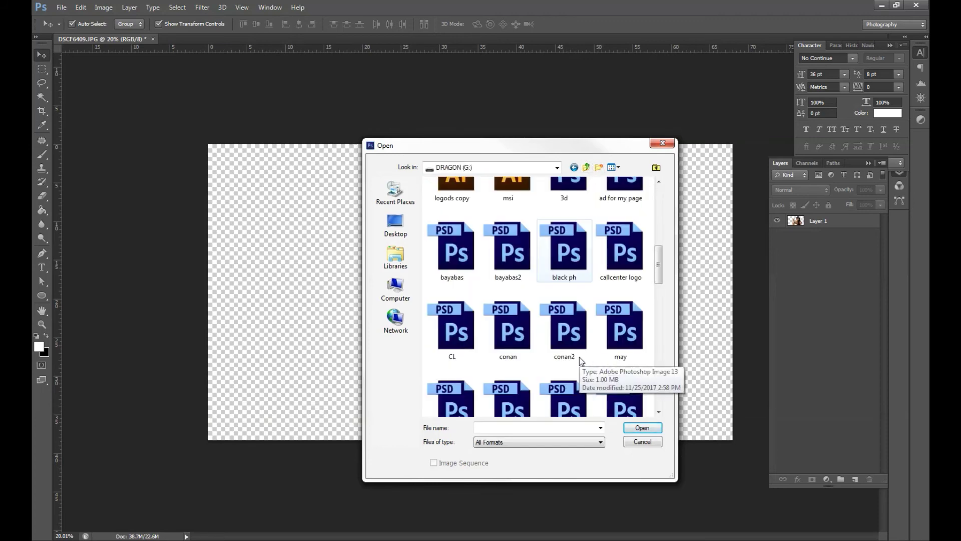
pyautogui.scroll(10, 579, 361)
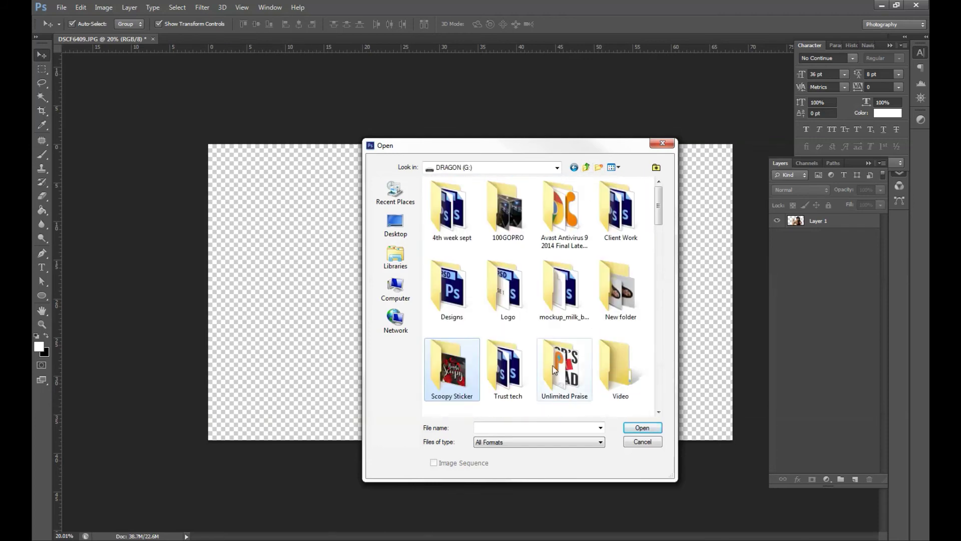
pyautogui.scroll(-2, 511, 385)
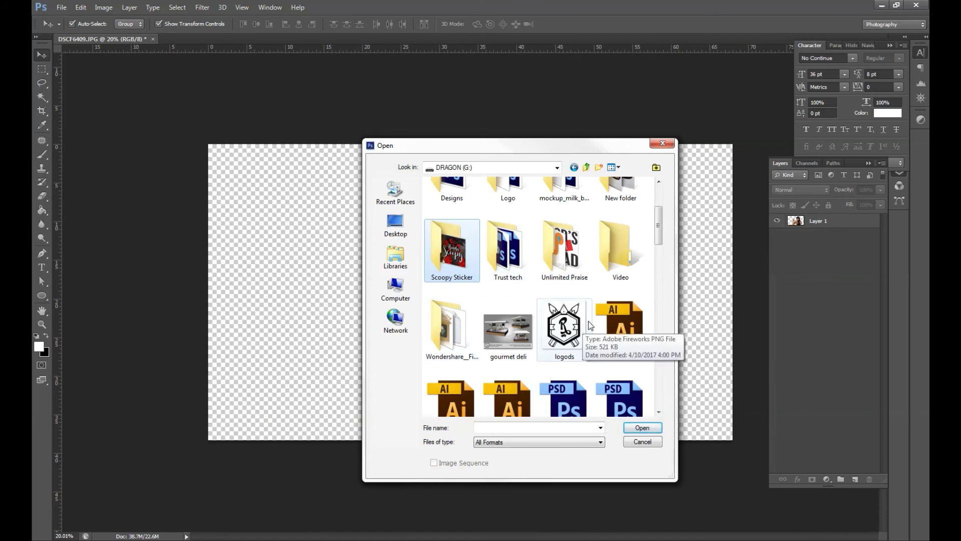
pyautogui.scroll(3, 624, 278)
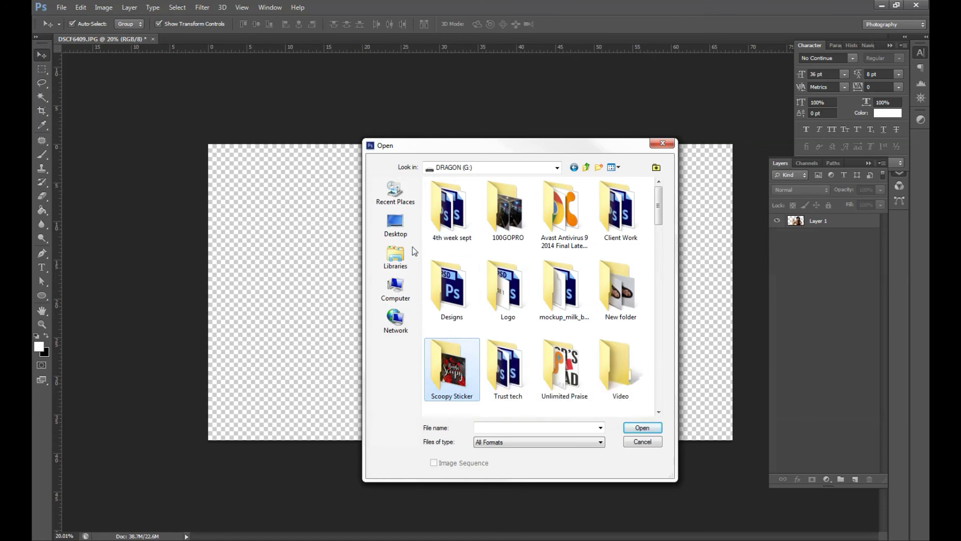
# In the E: drive's New folder, switch to Large icons and open DSCF6448
pyautogui.click(396, 288)
pyautogui.doubleClick(468, 295)
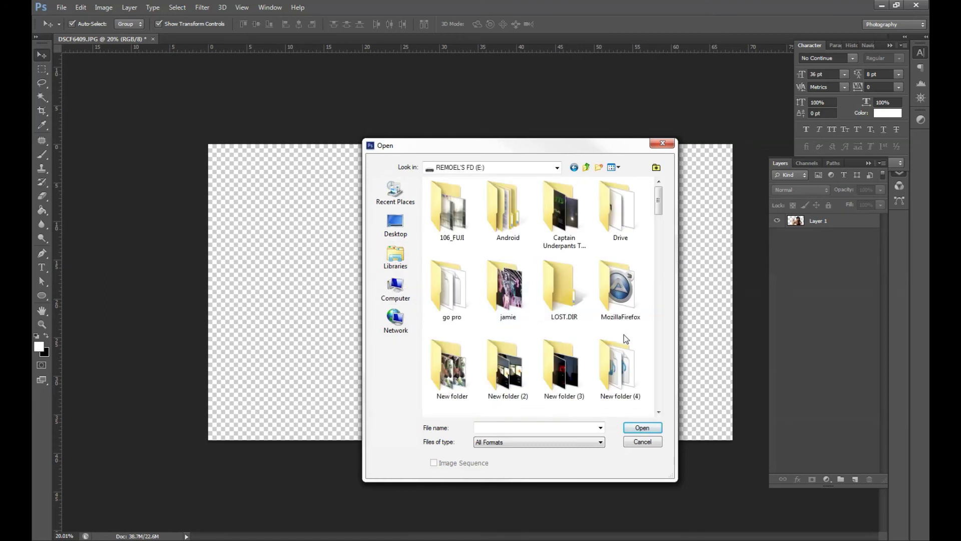
pyautogui.doubleClick(451, 370)
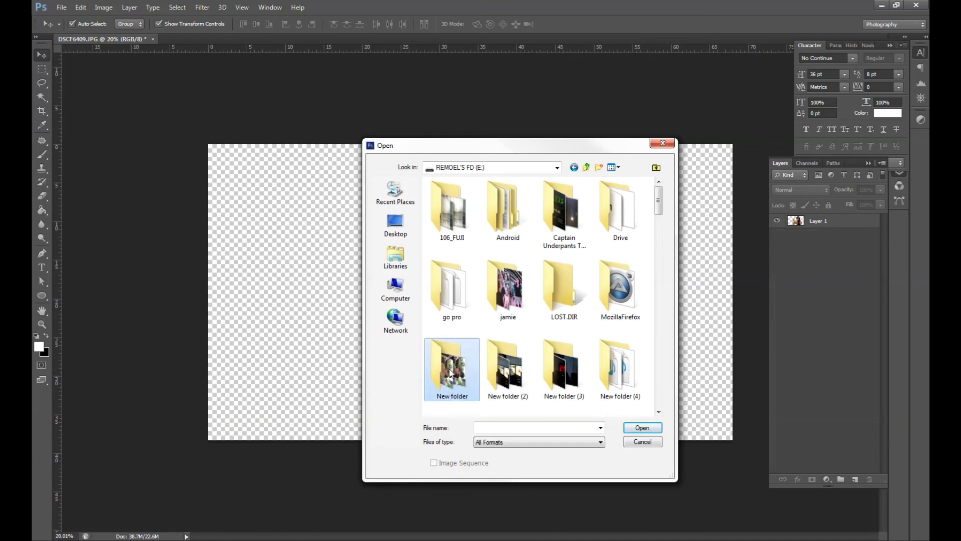
pyautogui.rightClick(513, 251)
pyautogui.moveTo(540, 252)
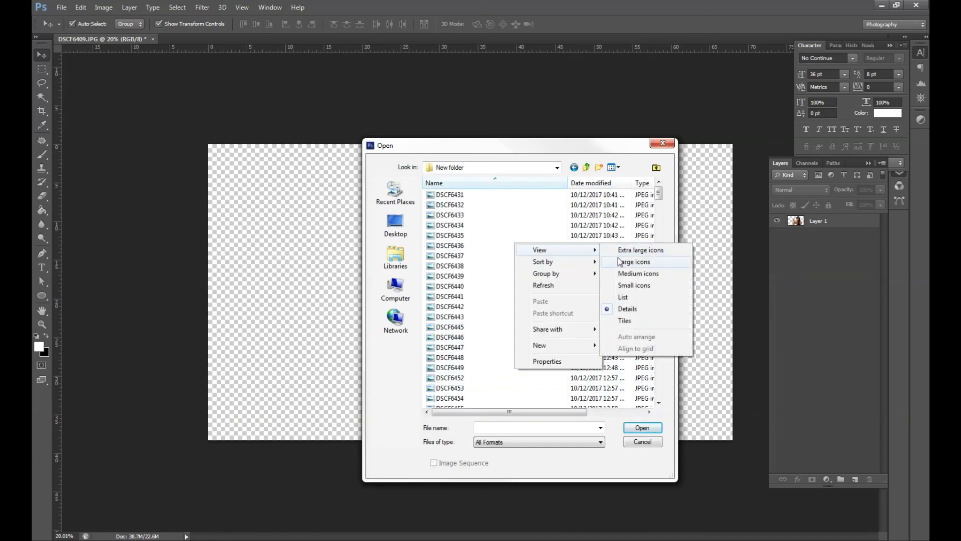
pyautogui.click(621, 261)
pyautogui.scroll(-3, 589, 317)
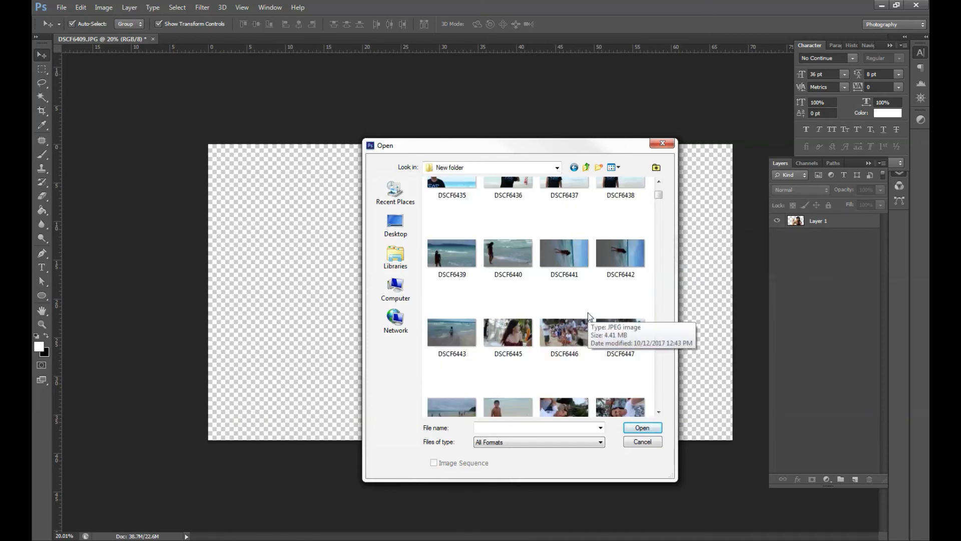
pyautogui.scroll(-3, 590, 316)
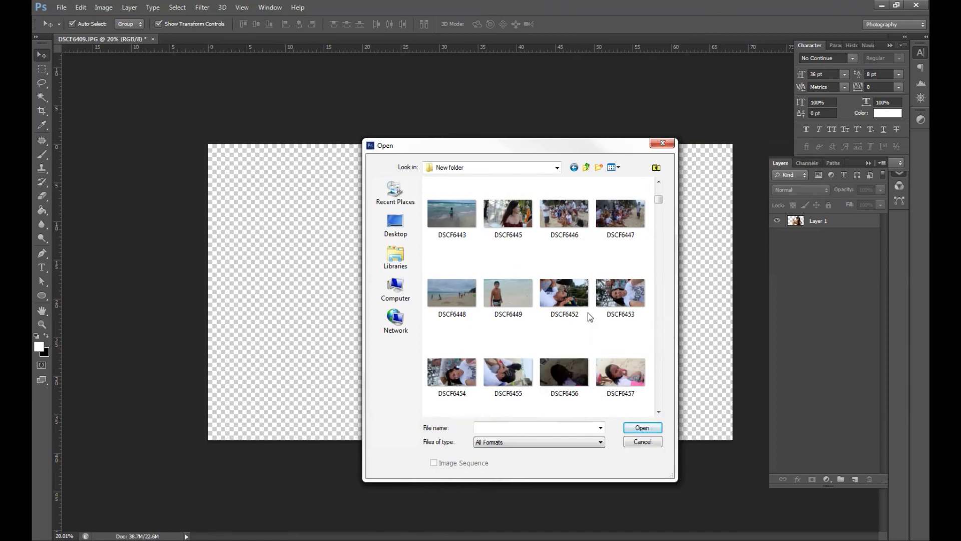
pyautogui.scroll(-3, 562, 354)
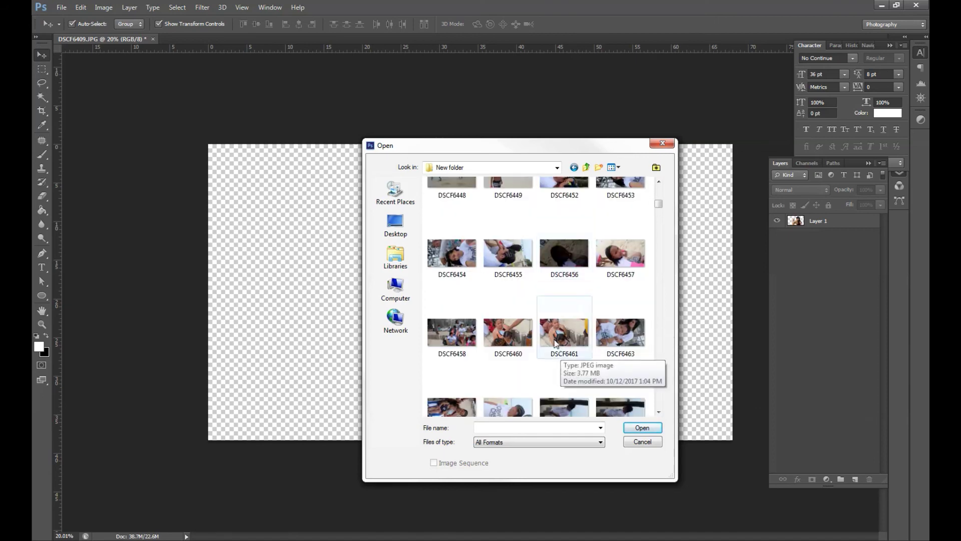
pyautogui.scroll(3, 475, 301)
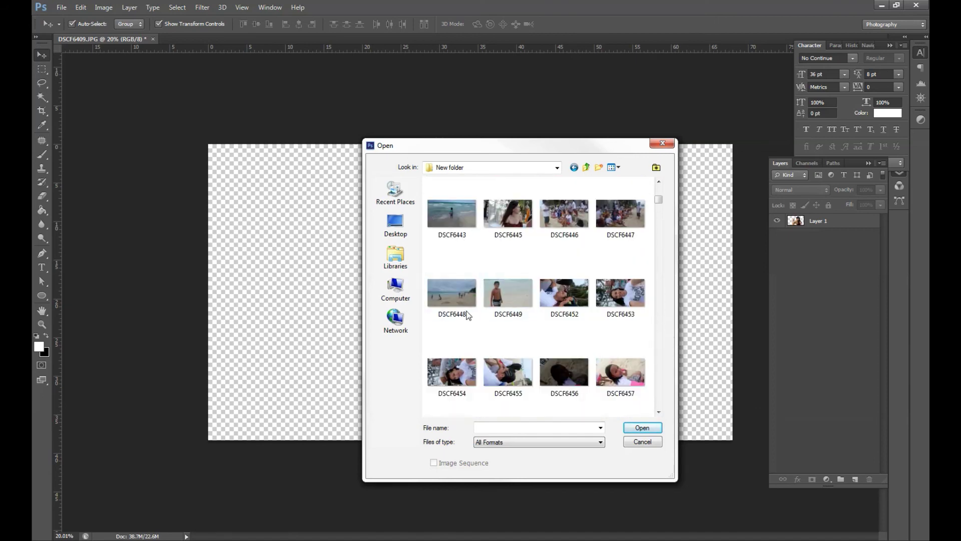
pyautogui.doubleClick(451, 295)
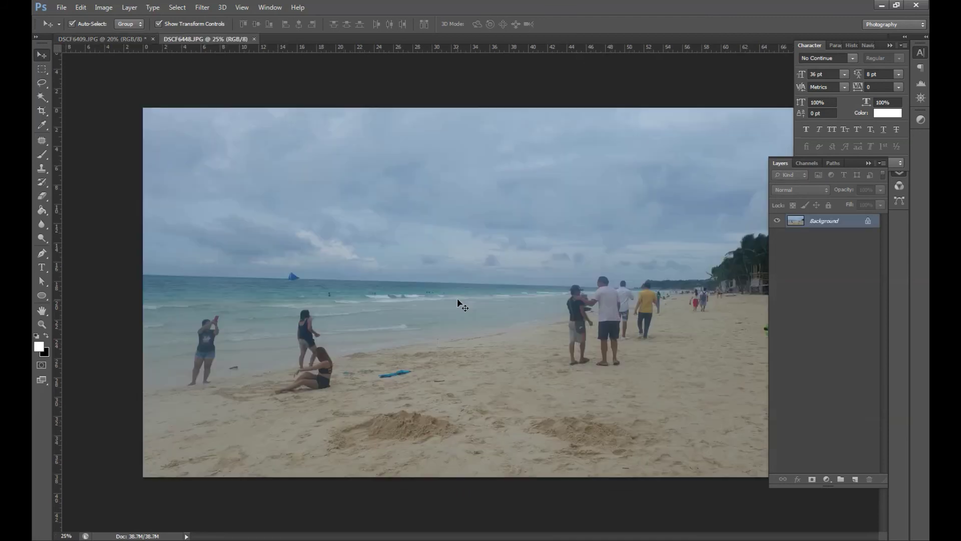
# Move the DSCF6448 beach photo into DSCF6409 as Layer 2, placed beneath Layer 1
pyautogui.moveTo(185, 39); pyautogui.dragTo(550, 150)
pyautogui.click(665, 177)
pyautogui.moveTo(633, 215); pyautogui.dragTo(612, 318)
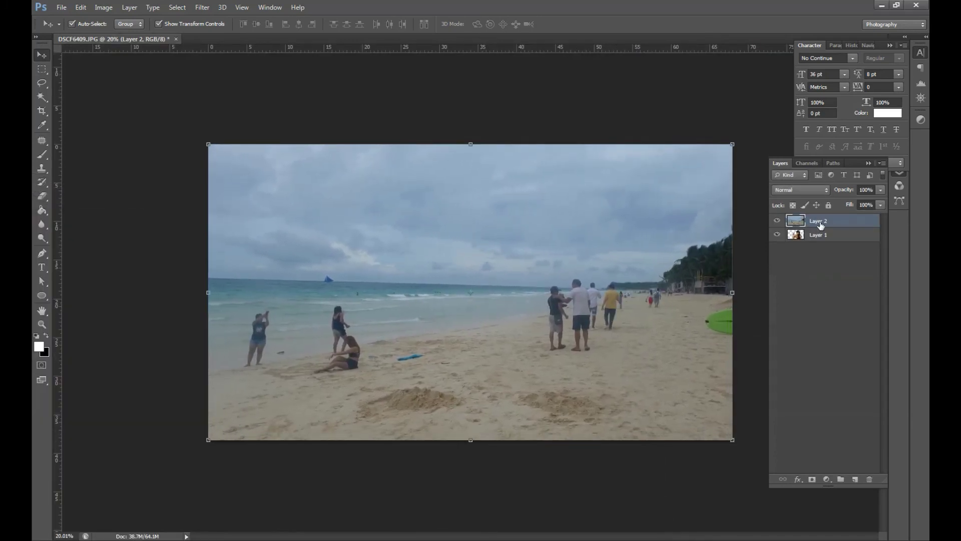
pyautogui.moveTo(819, 225); pyautogui.dragTo(825, 259)
pyautogui.click(588, 128)
pyautogui.scroll(-4, 595, 300)
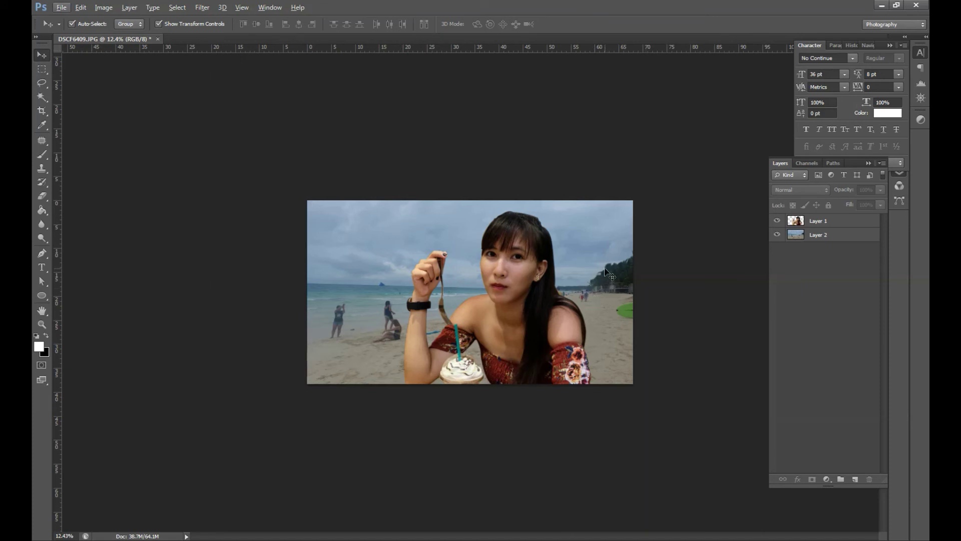
pyautogui.click(605, 270)
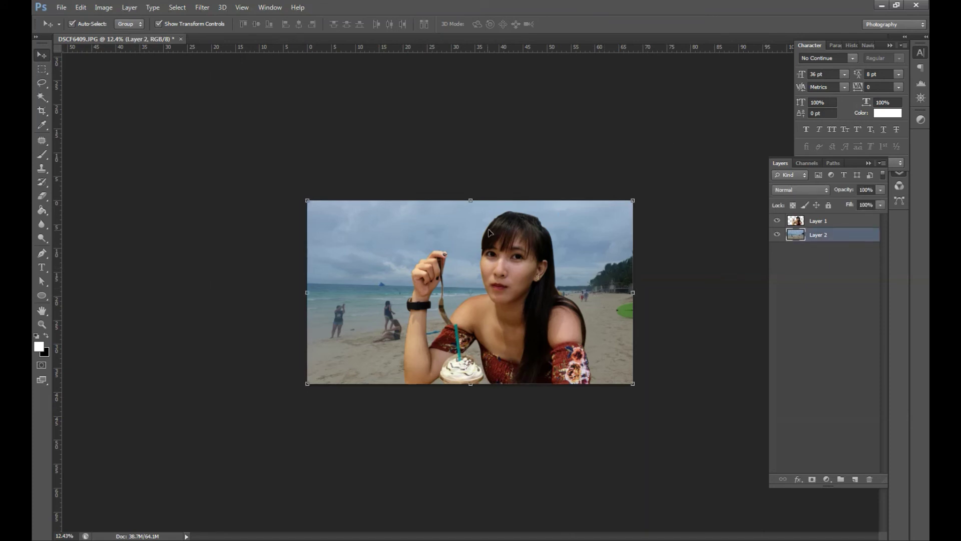
pyautogui.click(104, 7)
pyautogui.moveTo(127, 38)
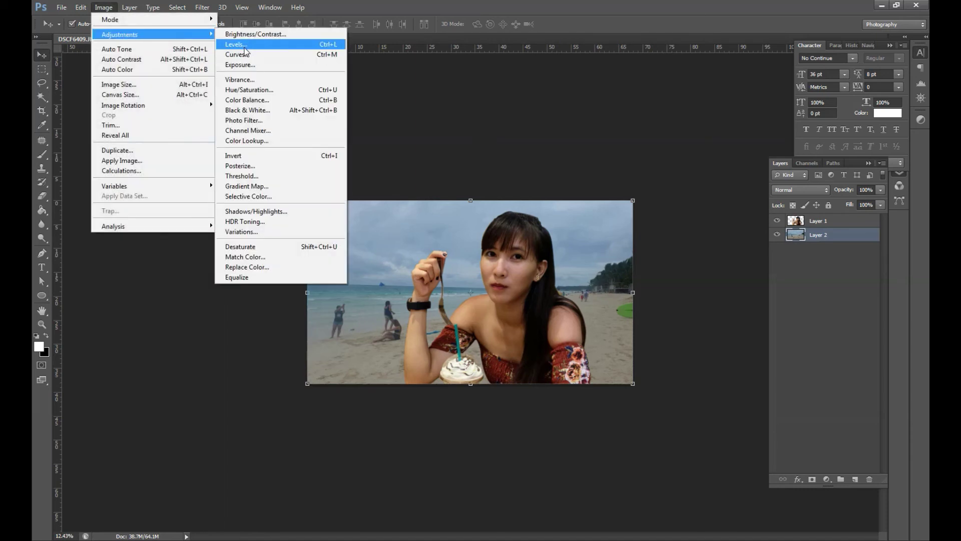
pyautogui.click(245, 34)
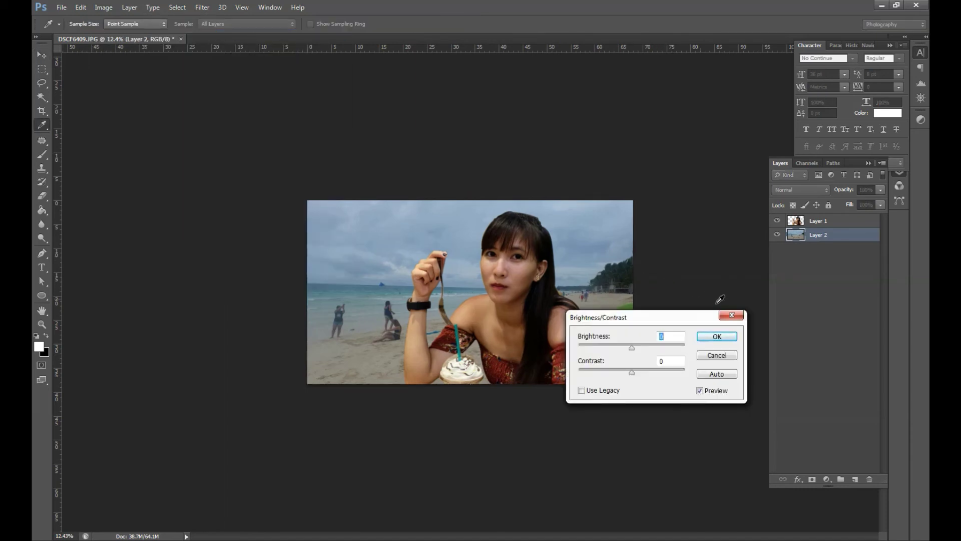
pyautogui.click(710, 339)
pyautogui.click(672, 249)
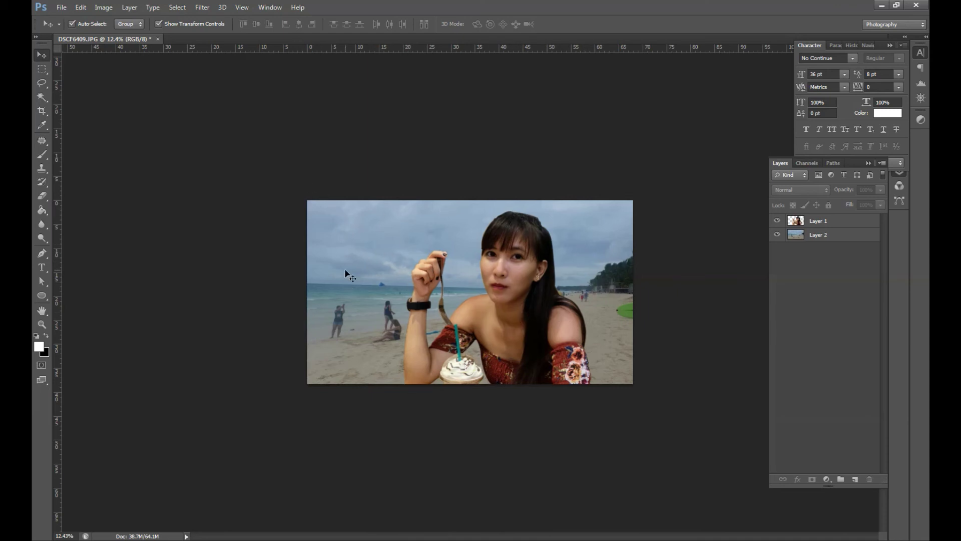
pyautogui.moveTo(251, 166); pyautogui.dragTo(707, 386)
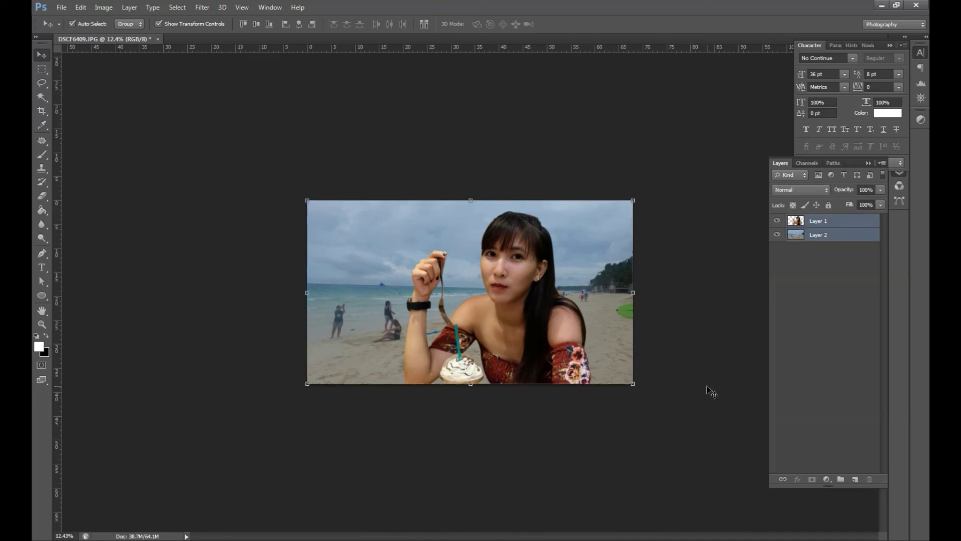
pyautogui.click(61, 7)
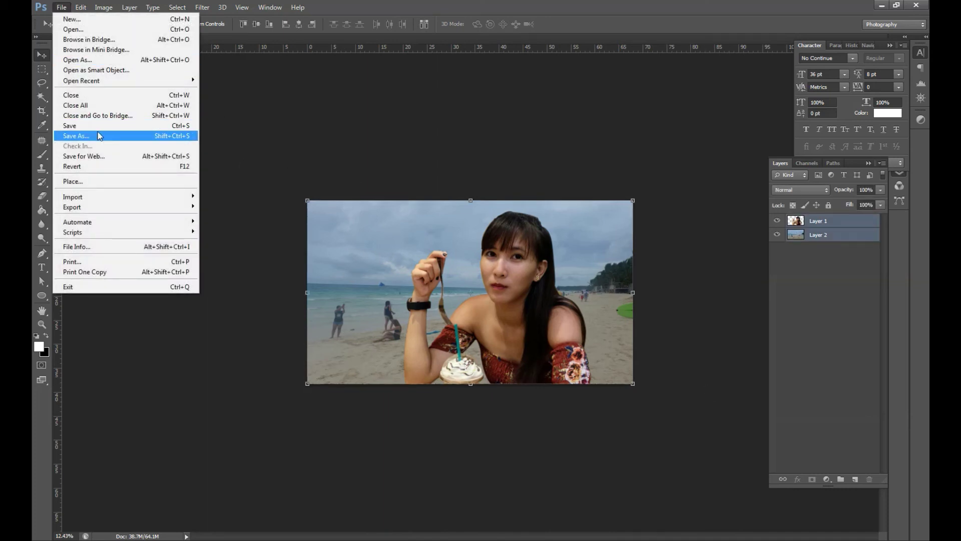
# Save as JPEG DSCF6409.jpg, replacing the existing file, at quality 12
pyautogui.click(95, 134)
pyautogui.click(551, 350)
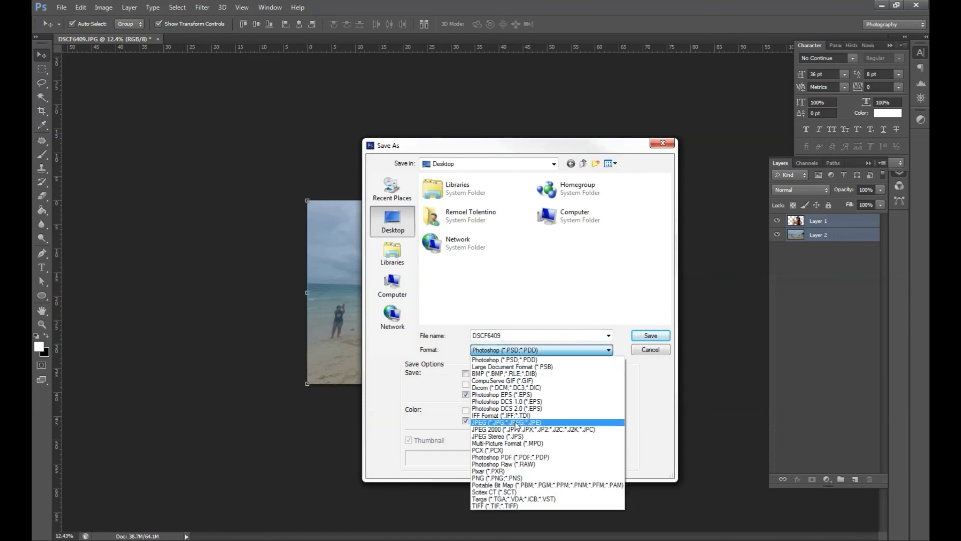
pyautogui.click(526, 416)
pyautogui.click(660, 336)
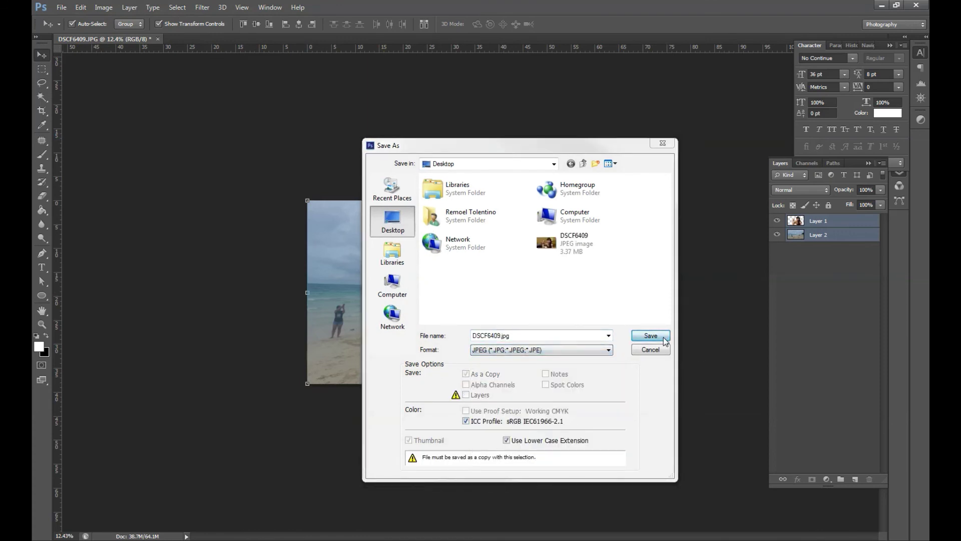
pyautogui.click(468, 213)
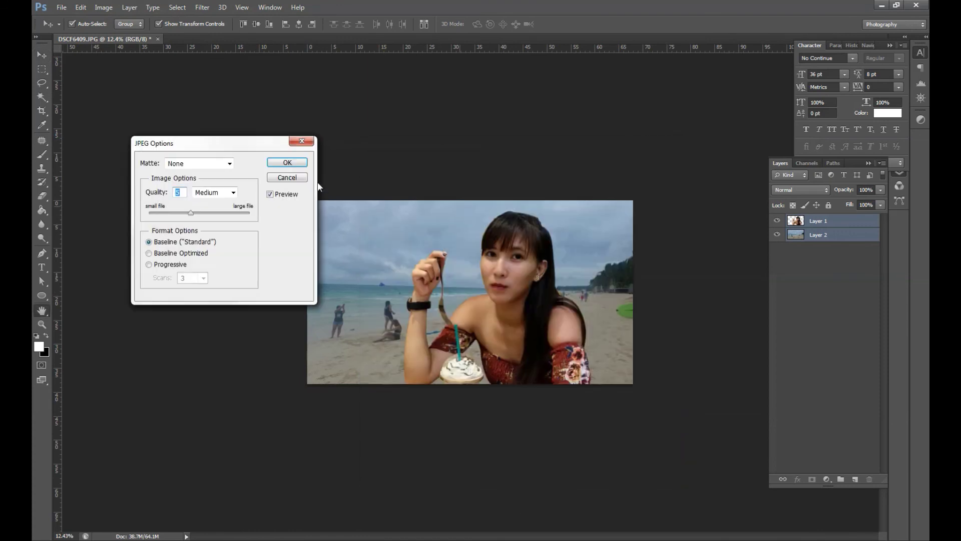
pyautogui.write('12')
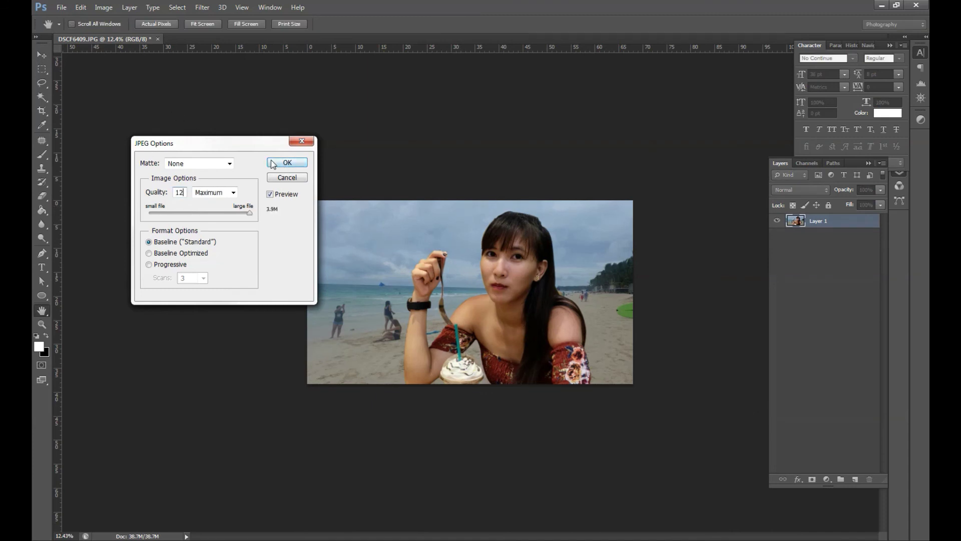
pyautogui.click(273, 164)
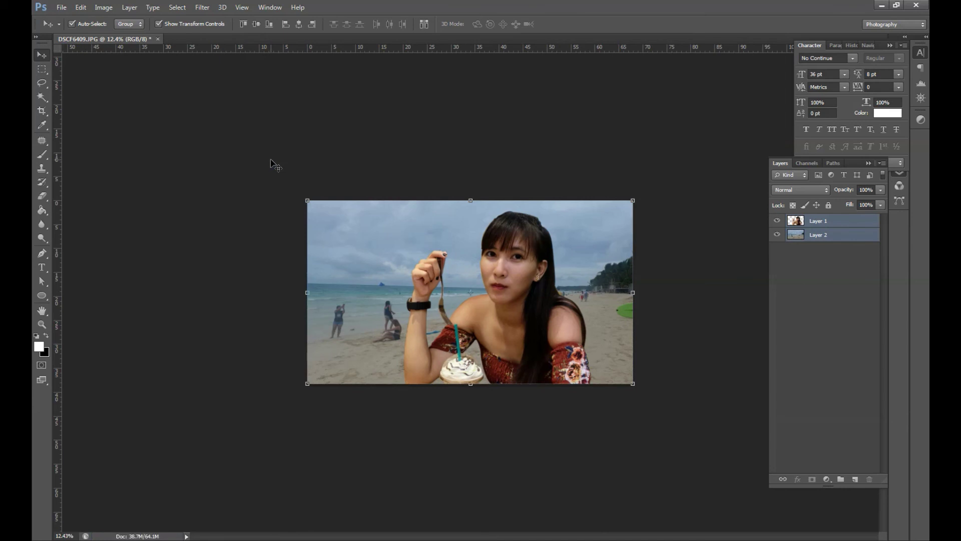